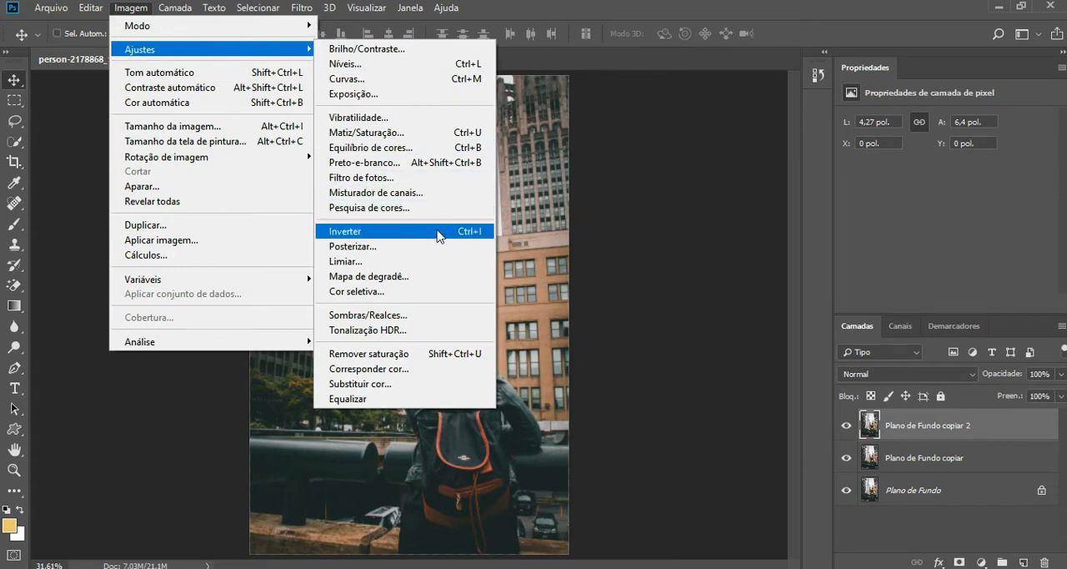
# Step: Invert the colours of the layer Plano de Fundo copiar 2 and set its blend mode to Subexposição de Cores
pyautogui.click(439, 233)
pyautogui.click(940, 376)
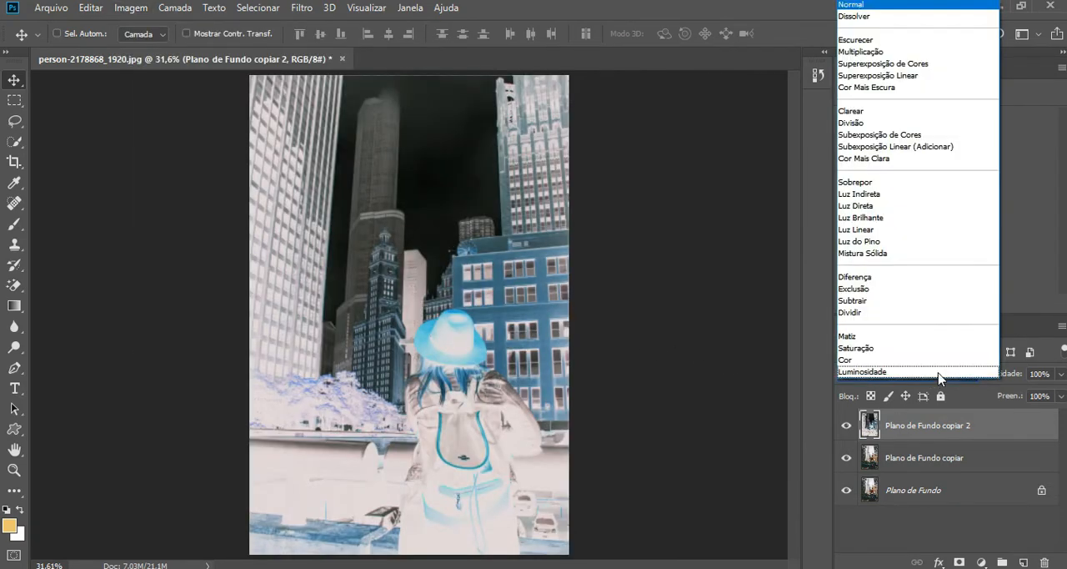
pyautogui.click(918, 135)
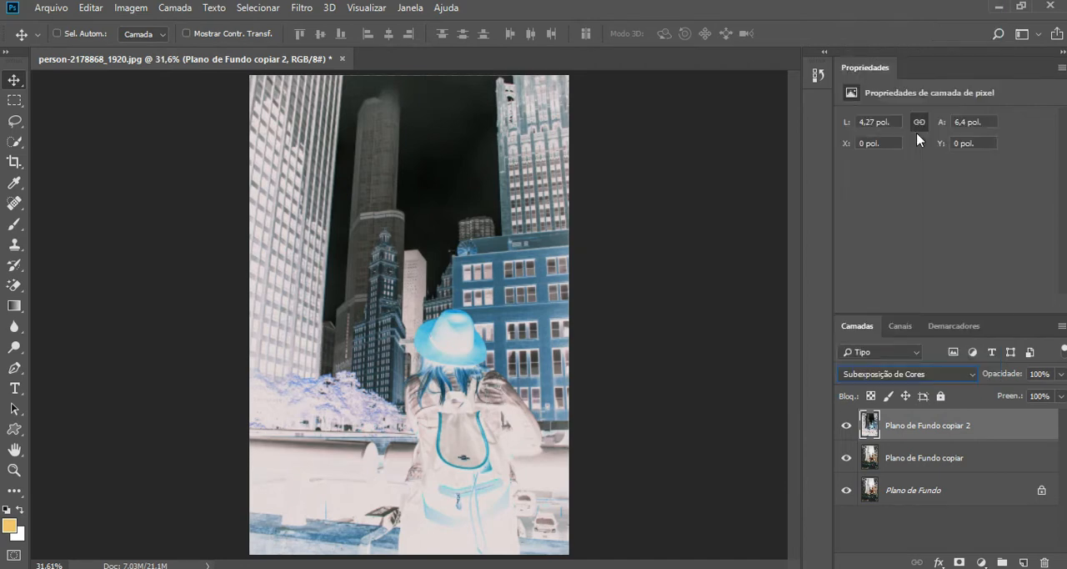
pyautogui.click(845, 429)
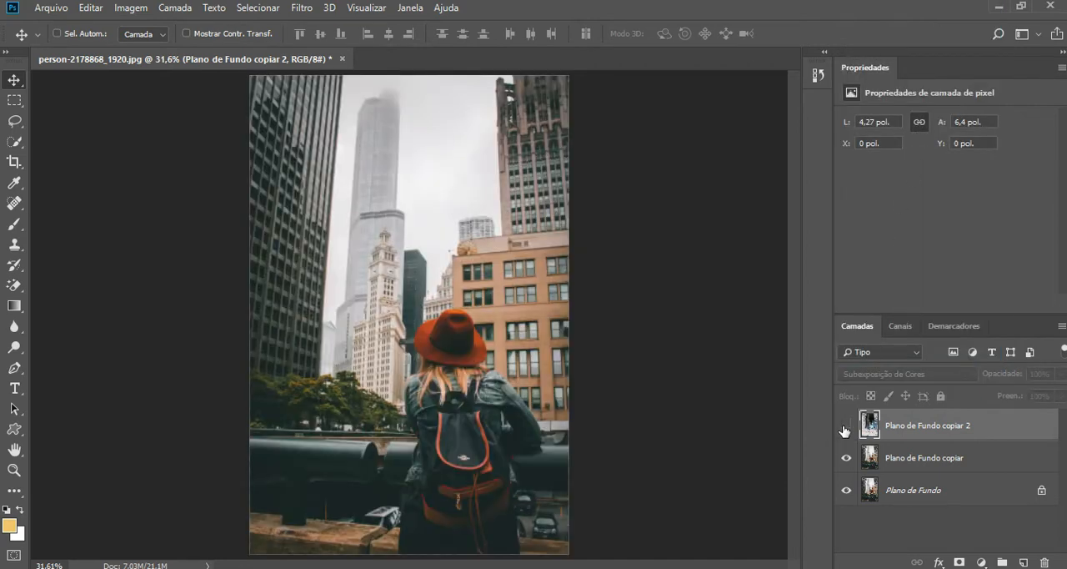
pyautogui.click(845, 428)
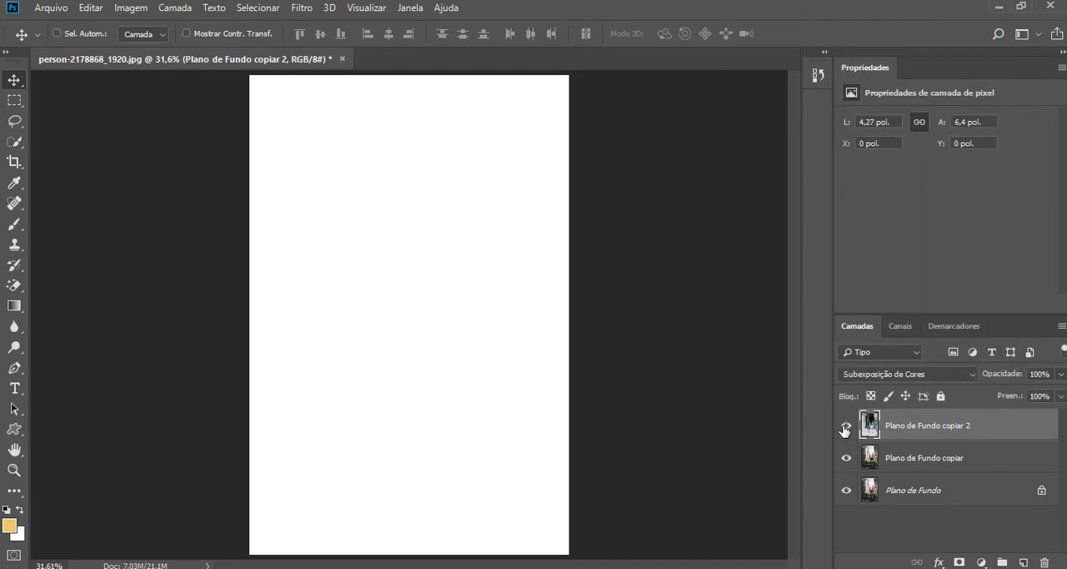
# Step: Apply a Gaussian Blur with a radius of 3,0 pixels to the inverted layer
pyautogui.click(300, 9)
pyautogui.moveTo(377, 197)
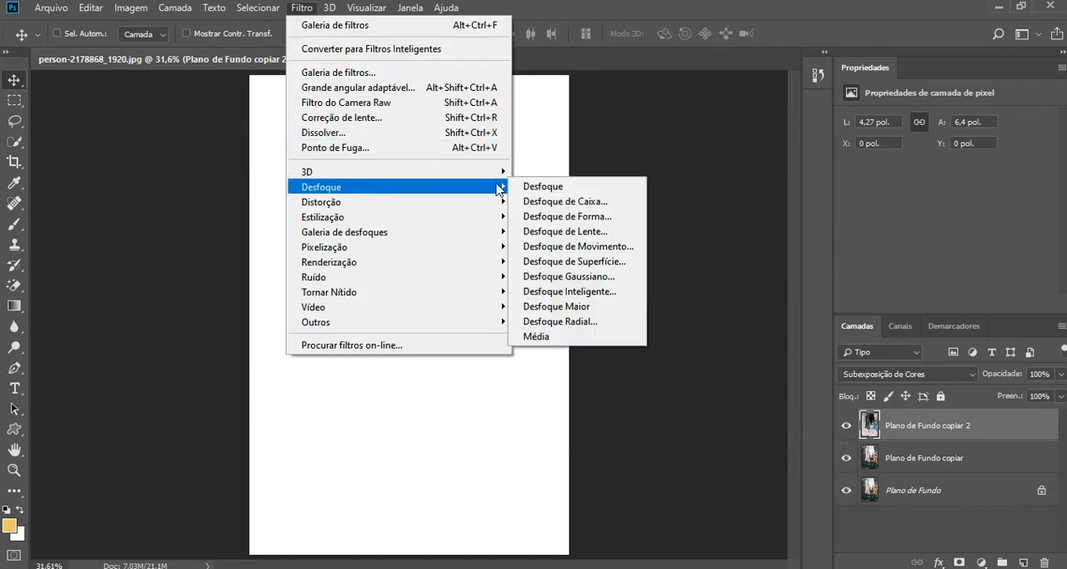
pyautogui.click(587, 276)
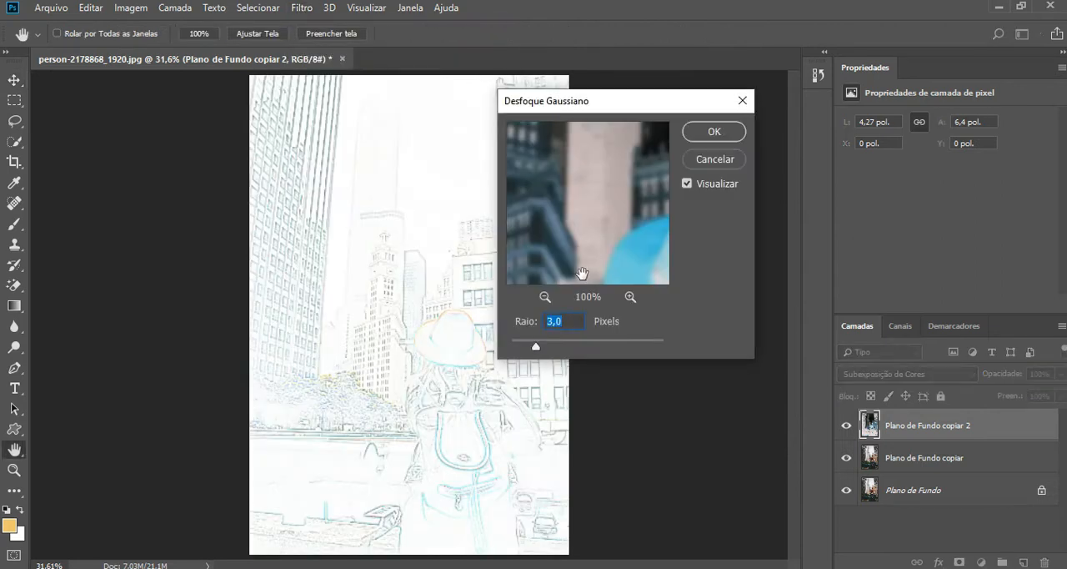
pyautogui.click(713, 141)
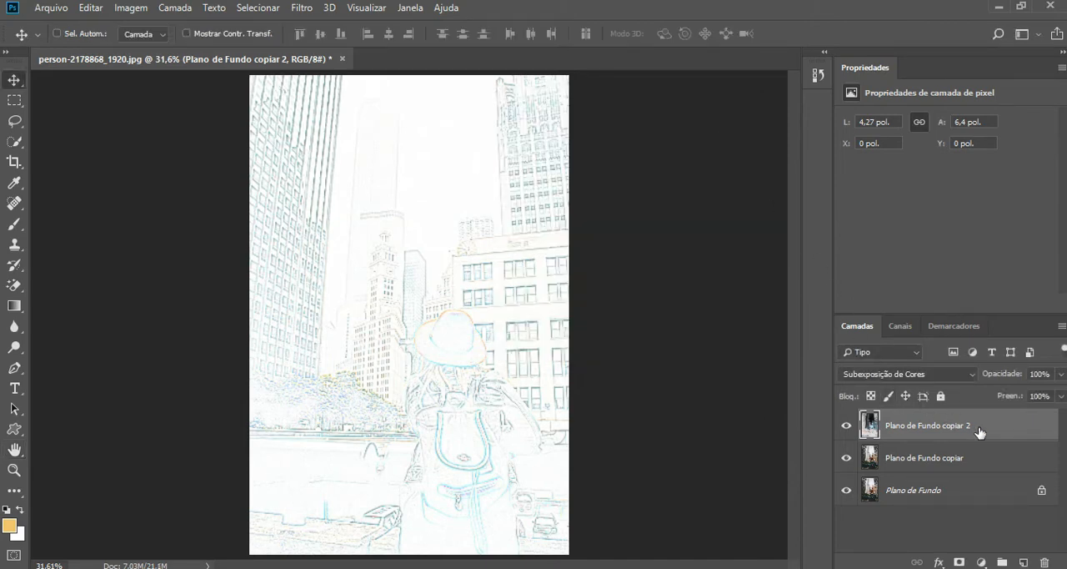
# Step: Stamp all visible layers into a new layer at the top of the stack and compare it with the layers below
pyautogui.hotkey('ctrl', 'shift', 'alt', 'e')
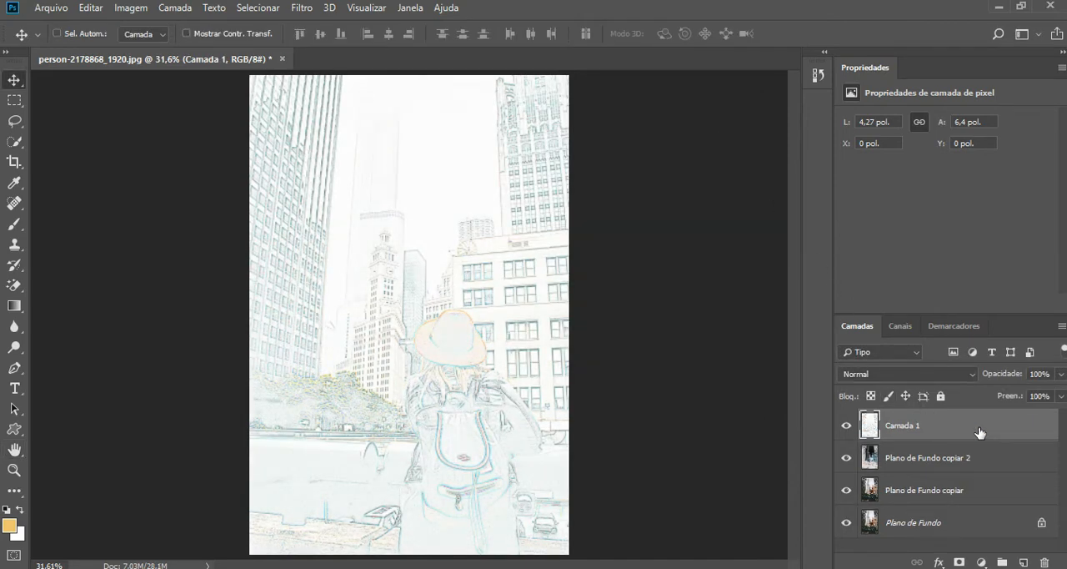
pyautogui.click(847, 428)
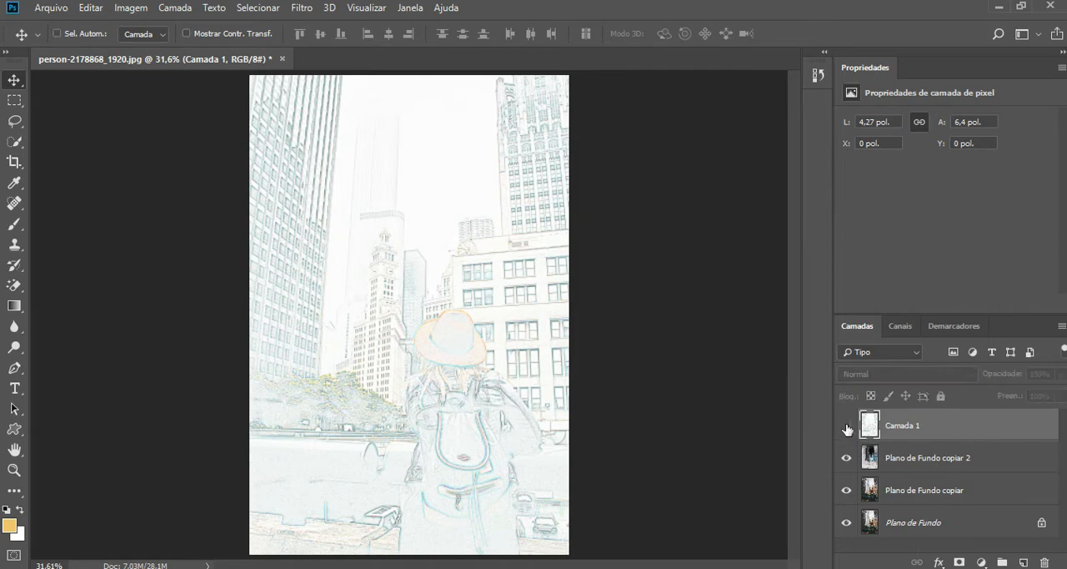
pyautogui.click(847, 428)
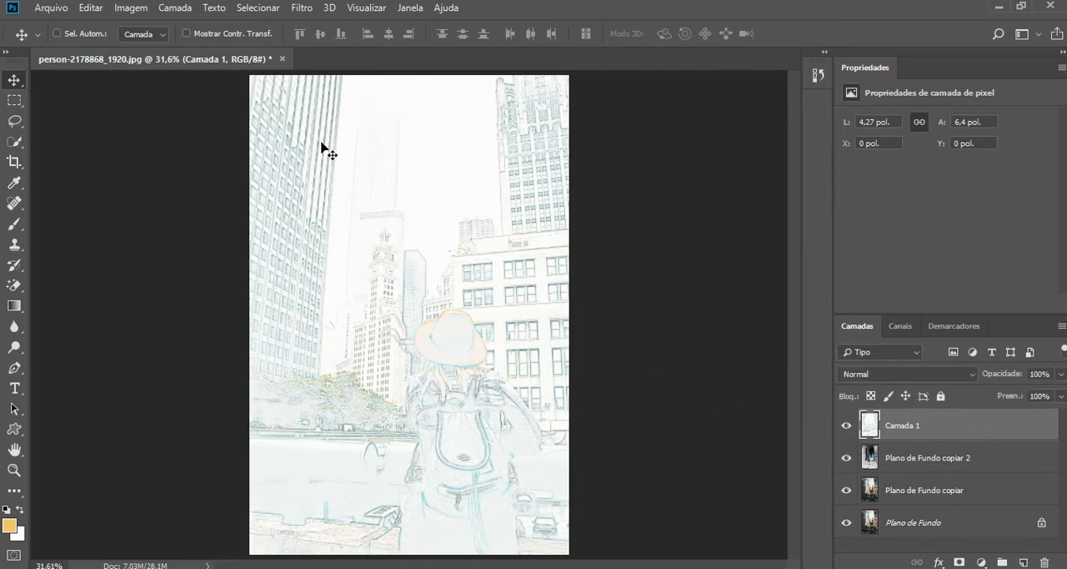
# Step: Apply the Fotocópia sketch filter to Camada 1 with Detalhe 7 and Escuro 14, and compare the layer on and off
pyautogui.click(301, 9)
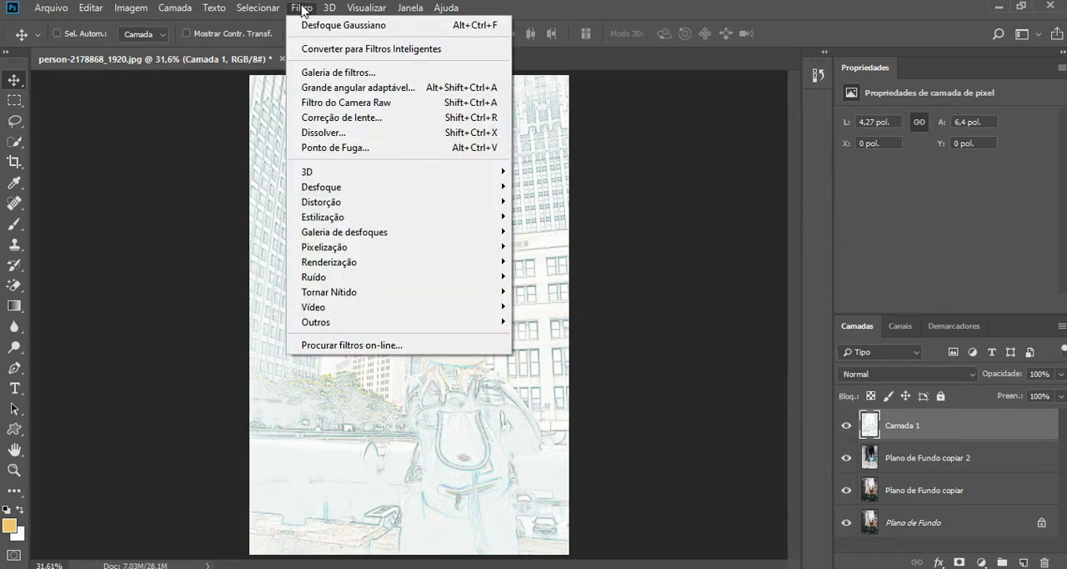
pyautogui.click(313, 72)
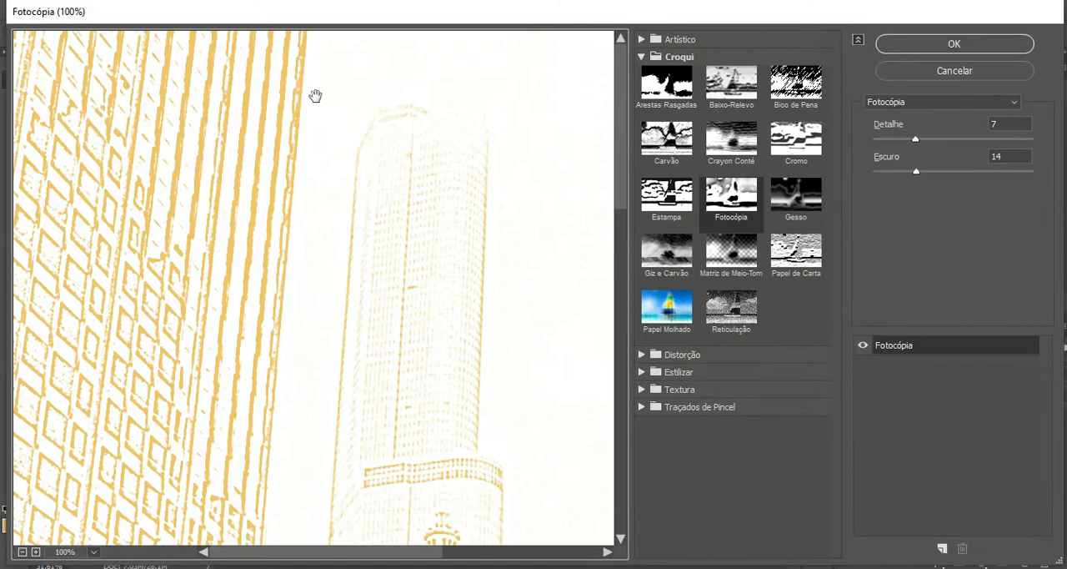
pyautogui.press('ctrl')
pyautogui.hotkey('ctrl', '0')
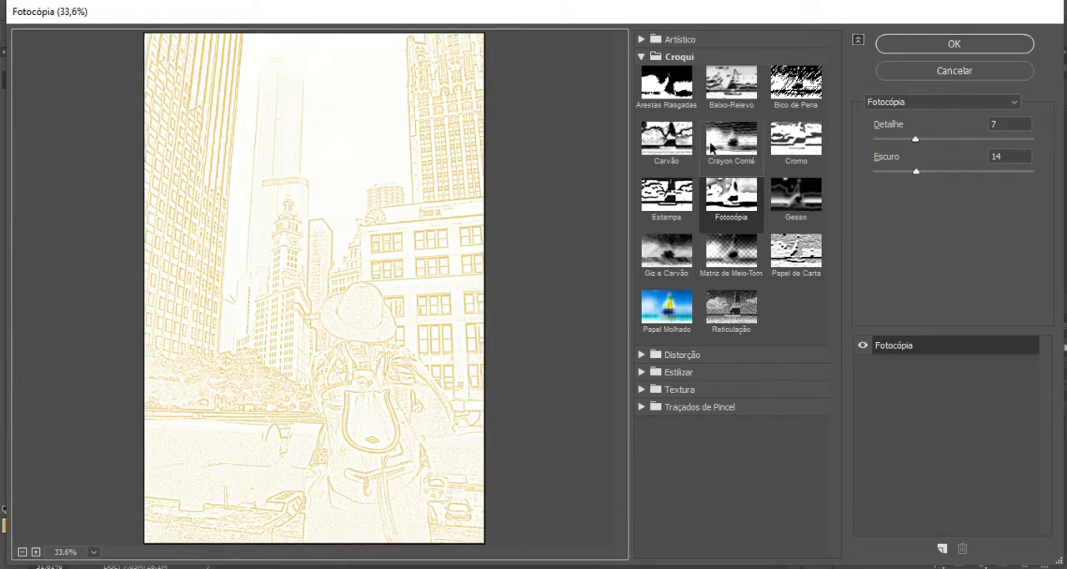
pyautogui.click(639, 55)
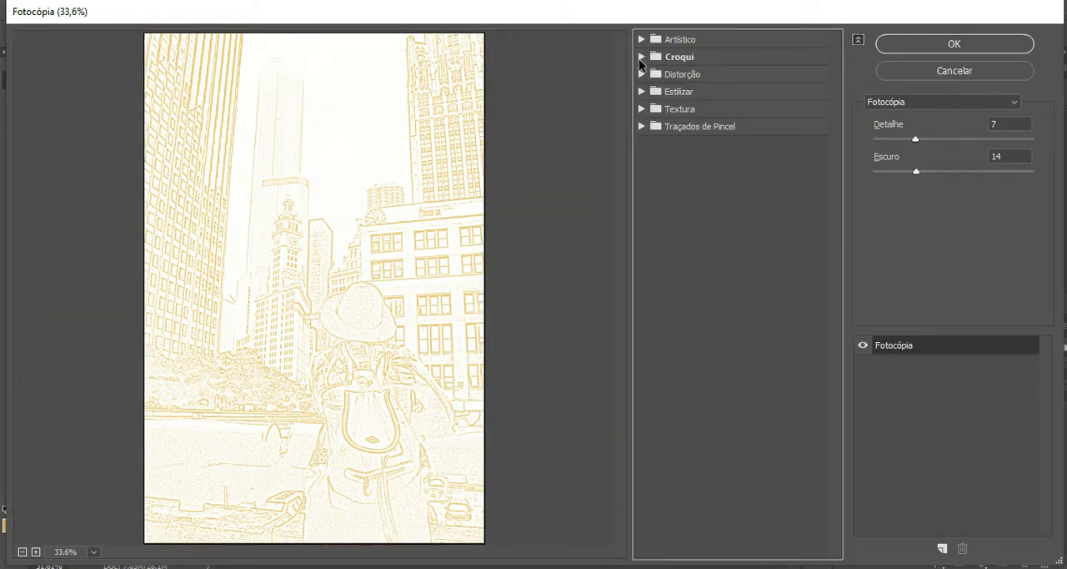
pyautogui.click(641, 57)
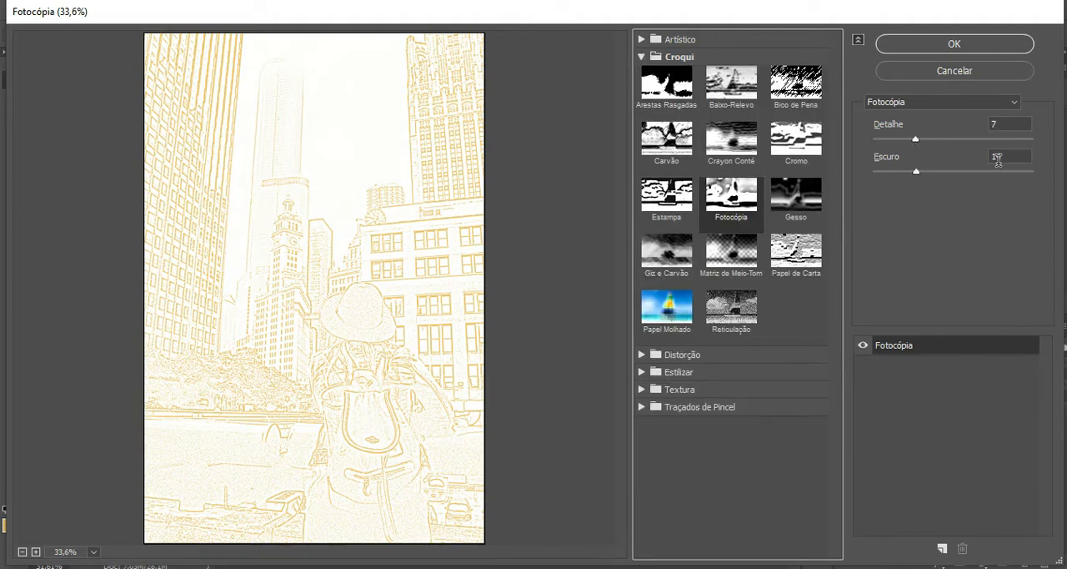
pyautogui.click(970, 44)
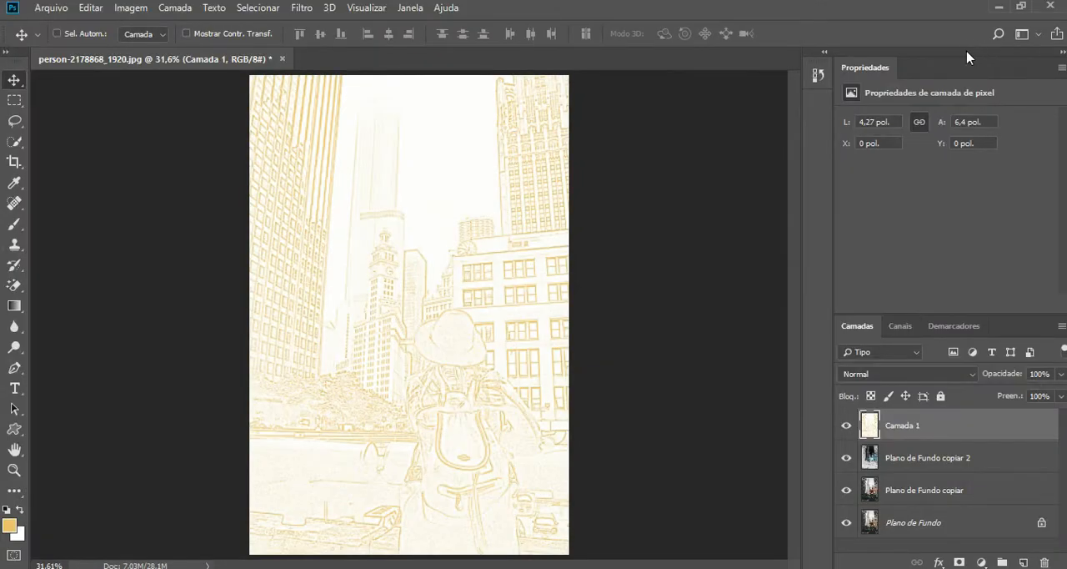
pyautogui.click(847, 426)
pyautogui.click(846, 426)
# Step: Desaturate Camada 1 with a Matiz/Saturação adjustment, setting the saturation to -100
pyautogui.click(131, 8)
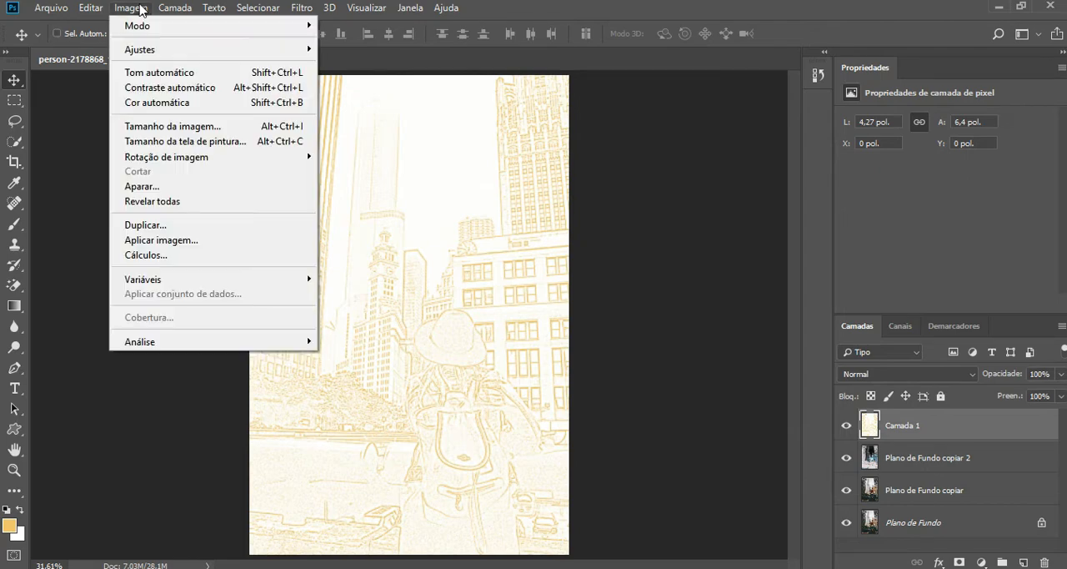
pyautogui.moveTo(309, 53)
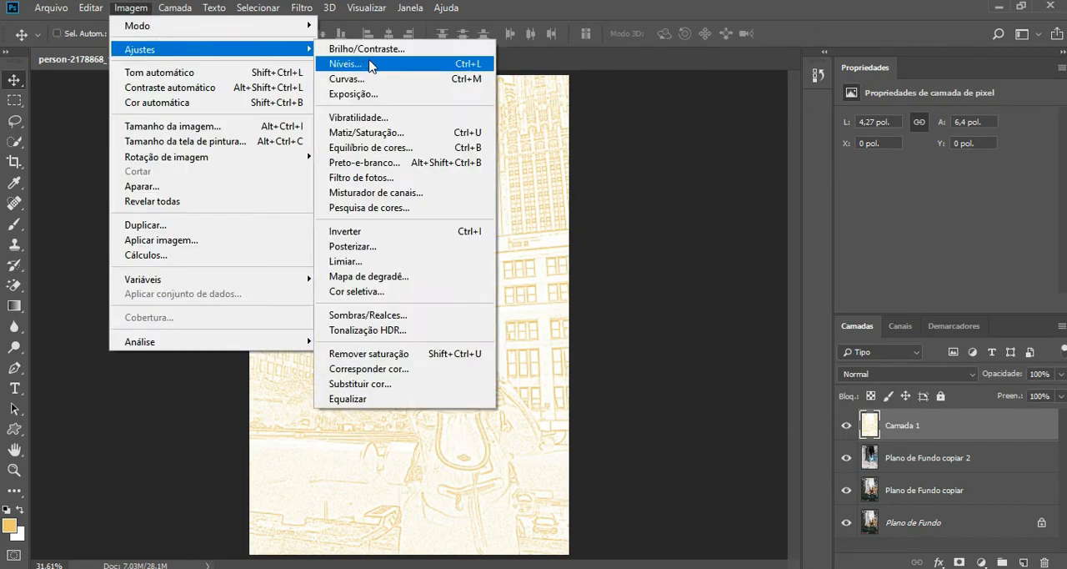
pyautogui.click(367, 133)
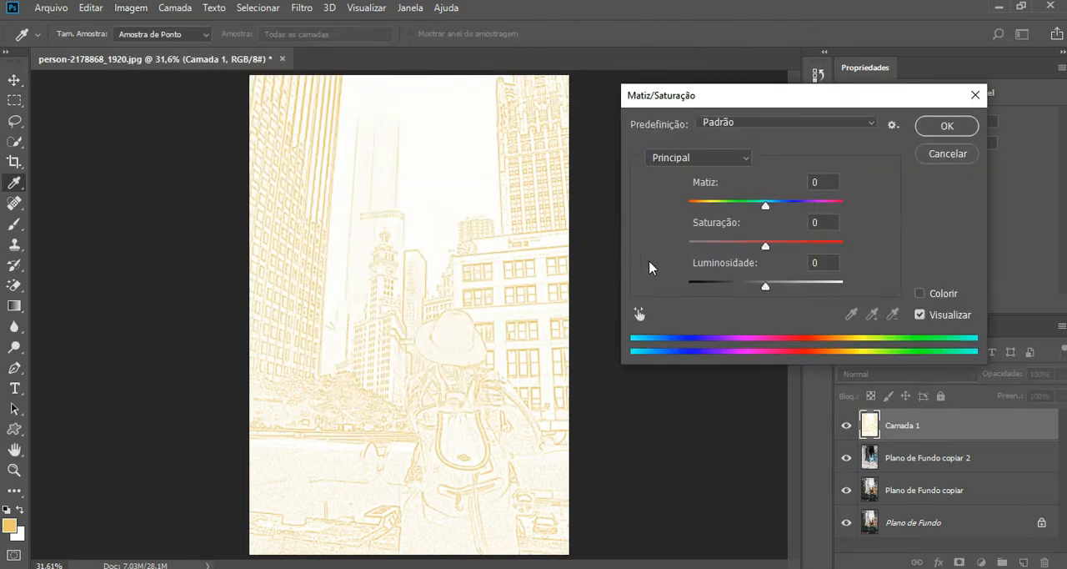
pyautogui.moveTo(762, 248); pyautogui.dragTo(652, 256)
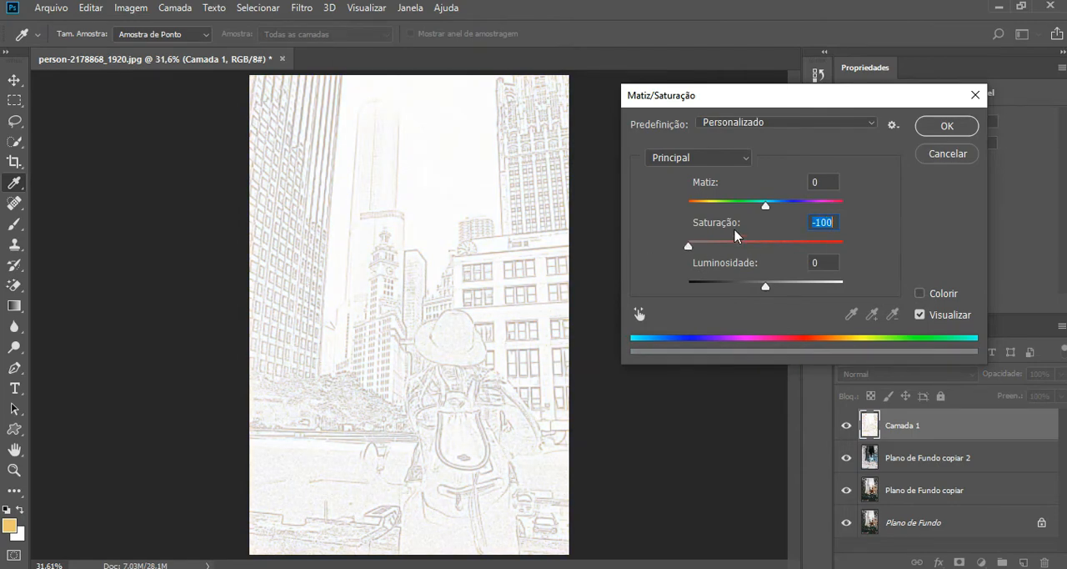
pyautogui.click(923, 136)
pyautogui.press('v')
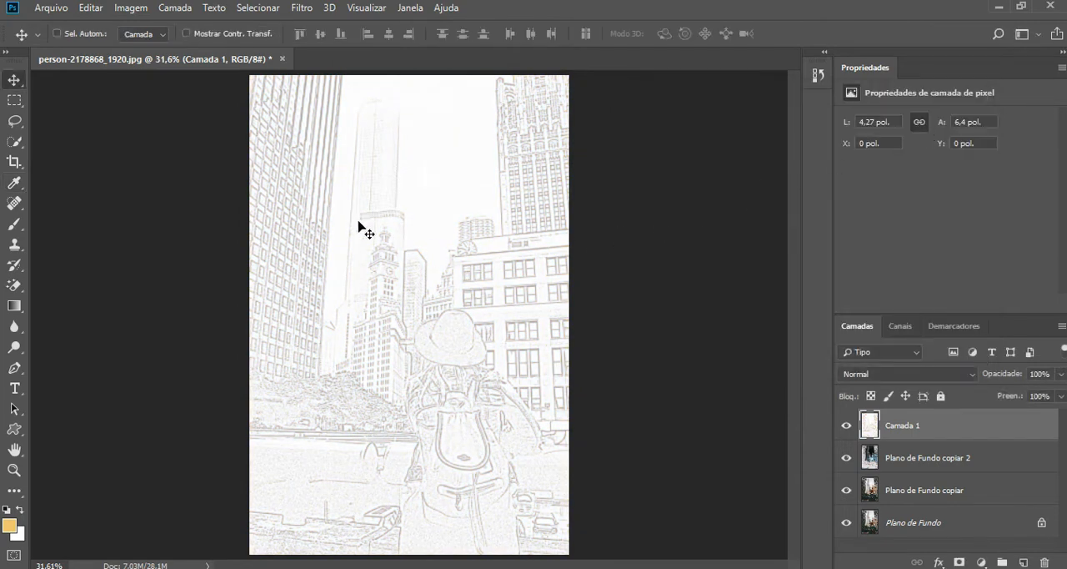
# Step: Darken the sketch lines of Camada 1 with an RGB curve point at input 170 and output 99
pyautogui.click(131, 8)
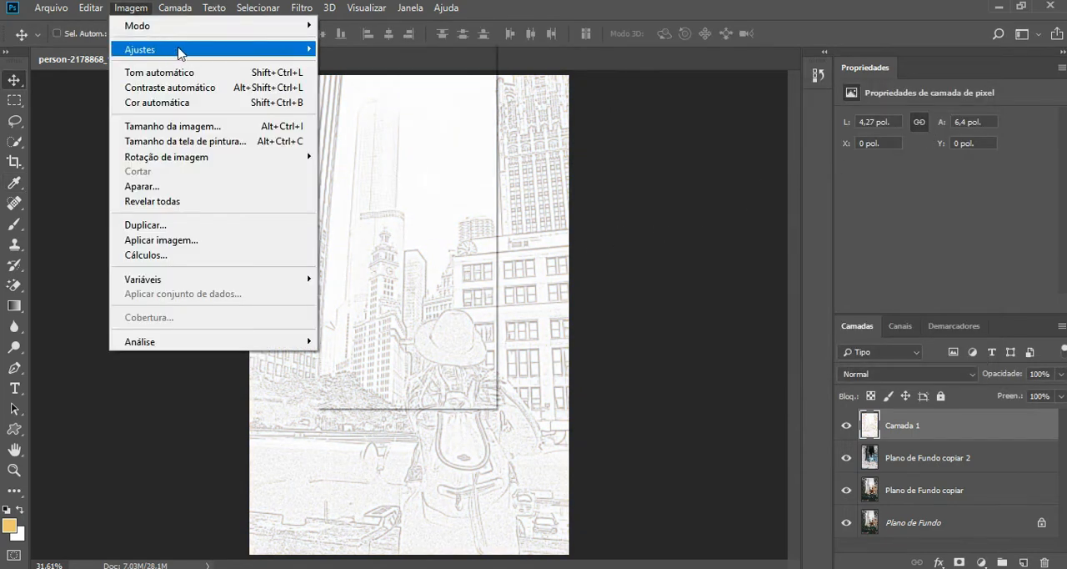
pyautogui.moveTo(179, 49)
pyautogui.click(393, 79)
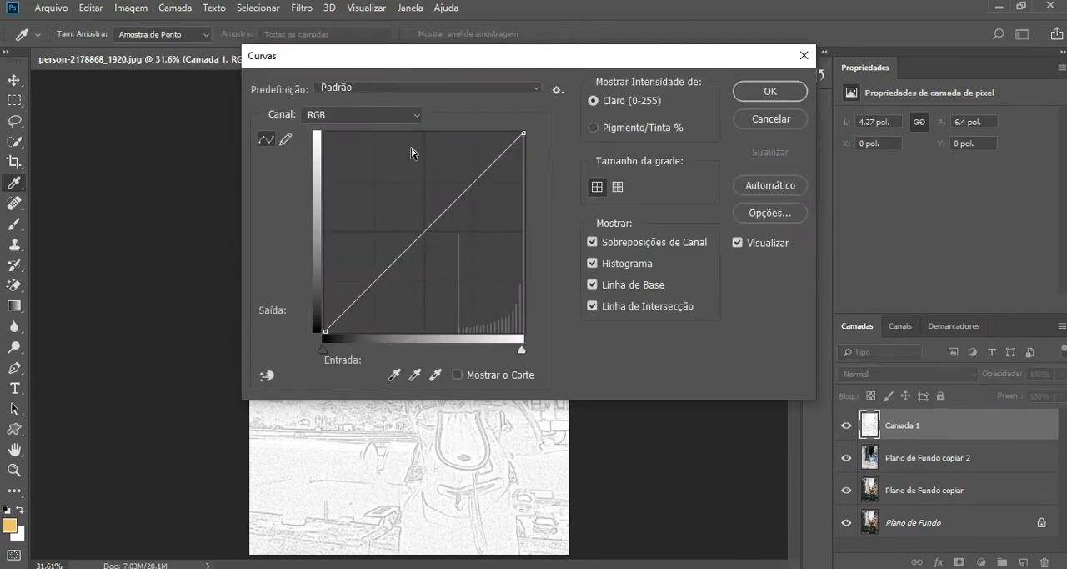
pyautogui.moveTo(431, 230); pyautogui.dragTo(457, 254)
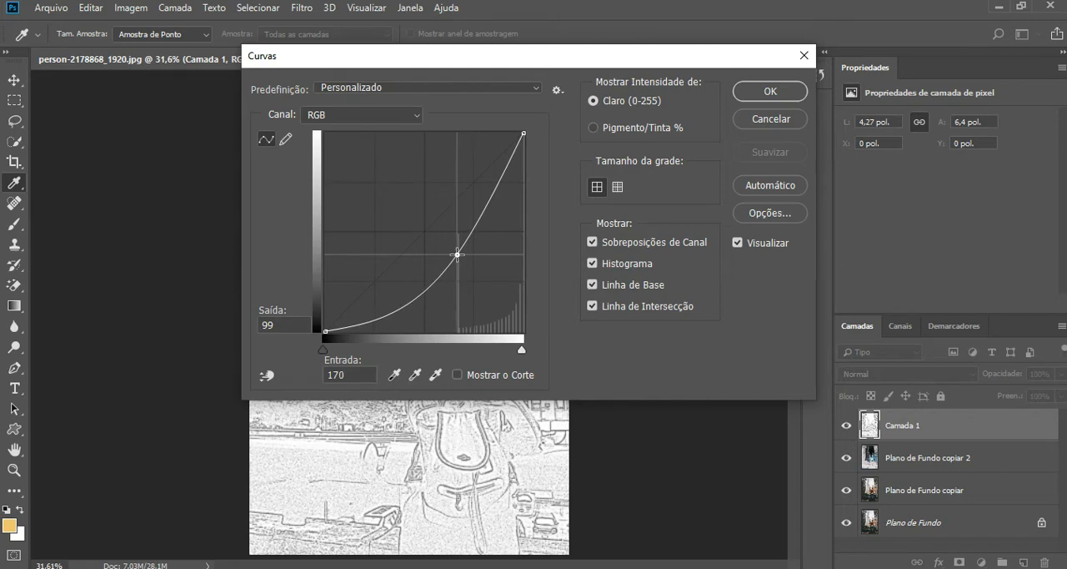
pyautogui.click(769, 92)
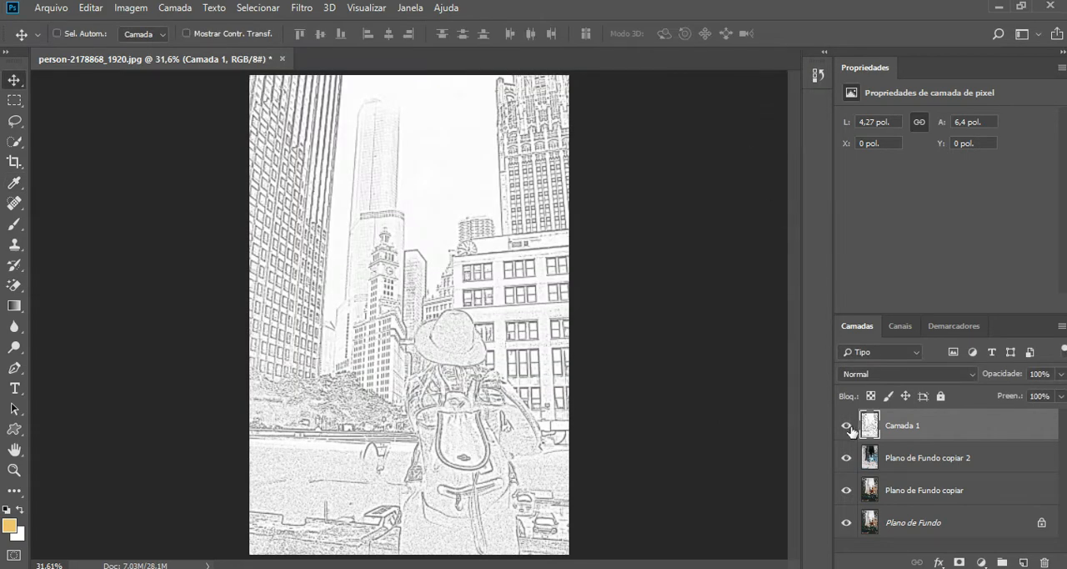
pyautogui.click(847, 426)
pyautogui.click(847, 427)
# Step: Delete the layer Plano de Fundo copiar 2 and hide Camada 1 to expose the colour photo
pyautogui.click(897, 461)
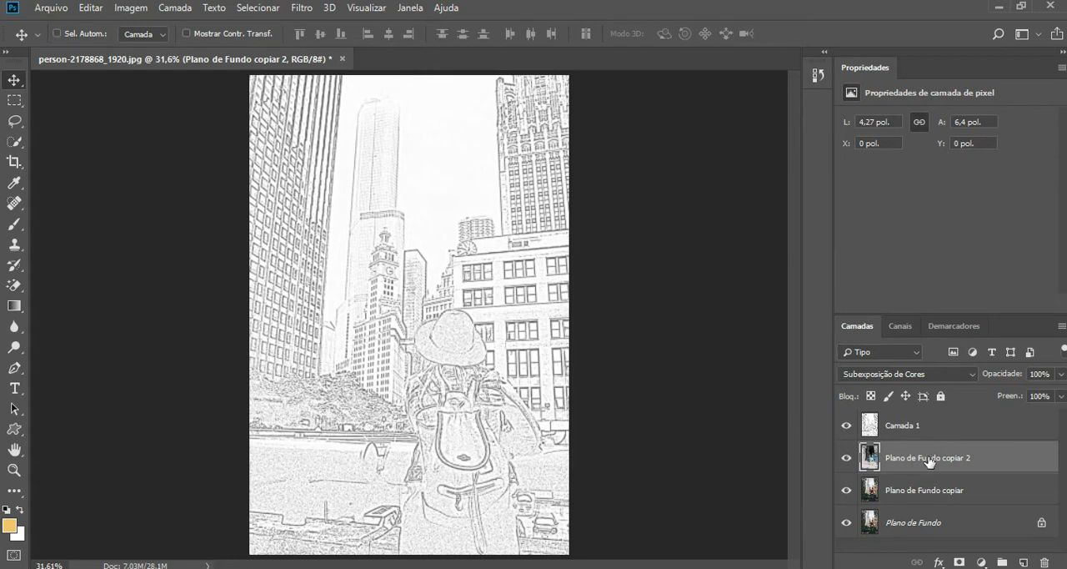
pyautogui.moveTo(928, 461); pyautogui.dragTo(1045, 562)
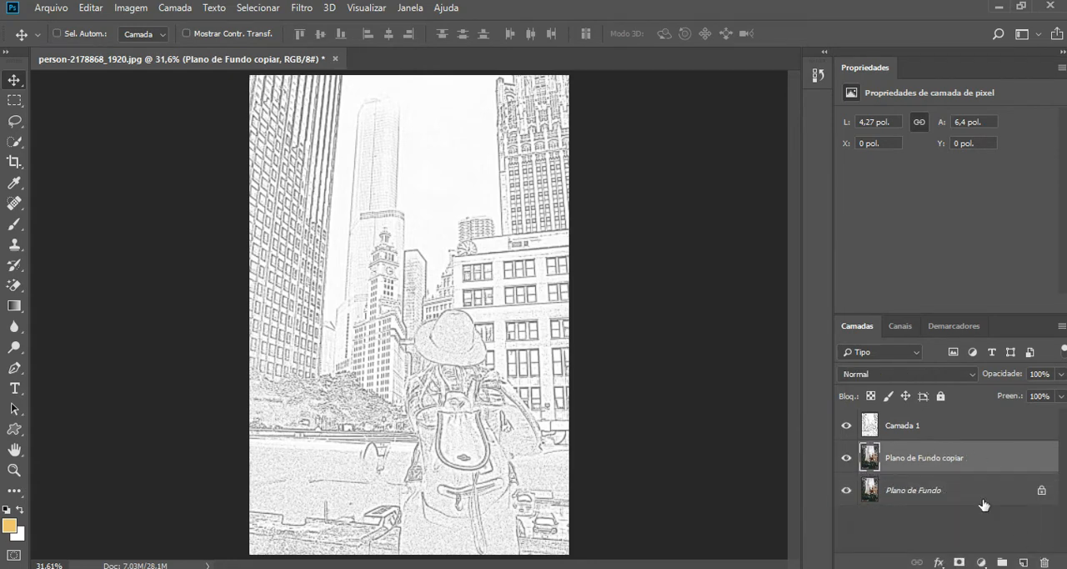
pyautogui.click(846, 426)
pyautogui.click(847, 427)
pyautogui.click(846, 426)
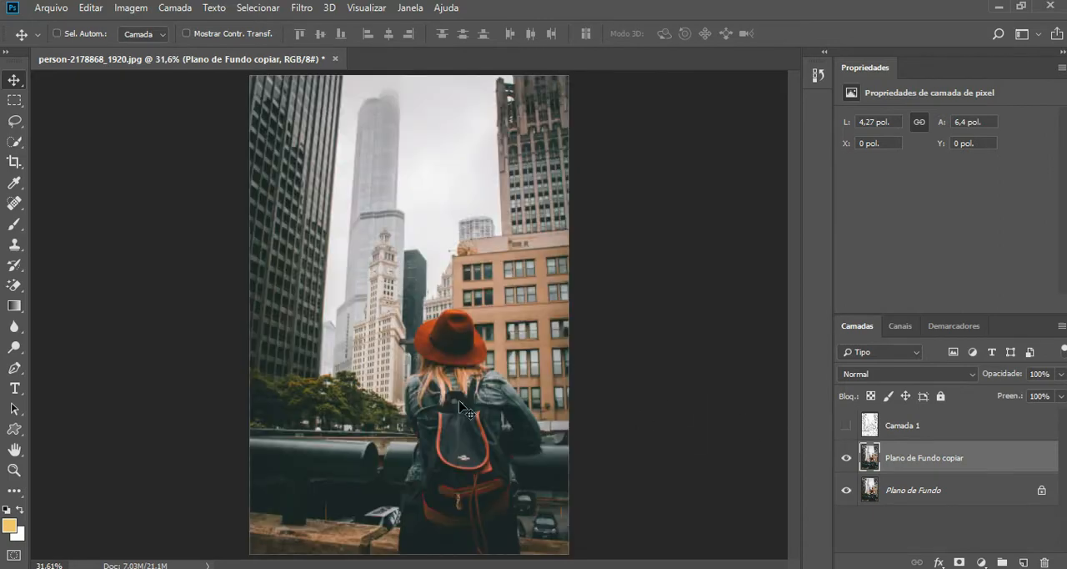
# Step: Draw a freehand Lasso selection around the woman with the hat and backpack, down to the photo's lower edge
pyautogui.click(14, 470)
pyautogui.moveTo(458, 406); pyautogui.dragTo(495, 279)
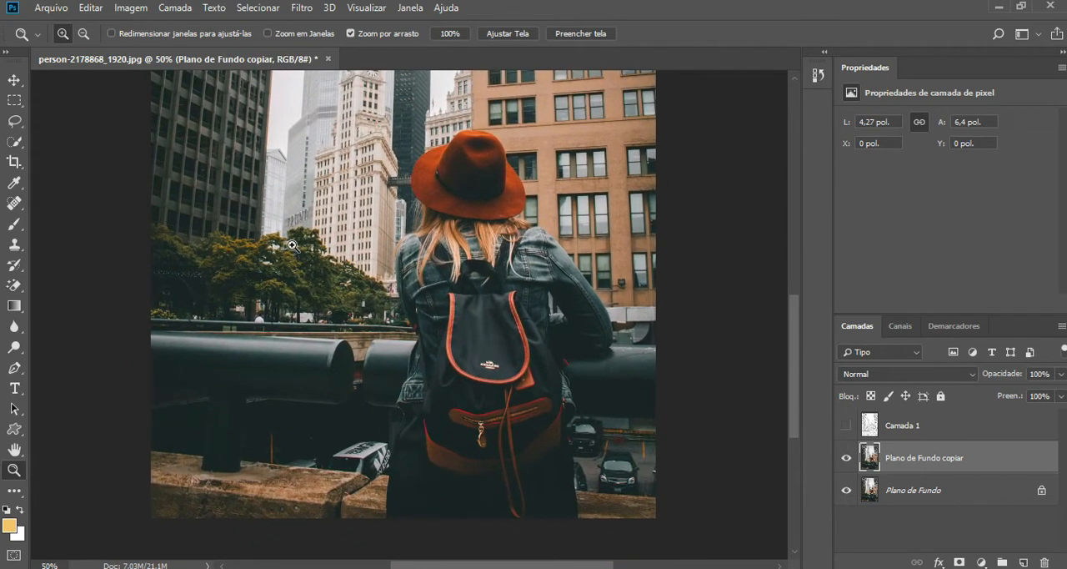
pyautogui.click(15, 122)
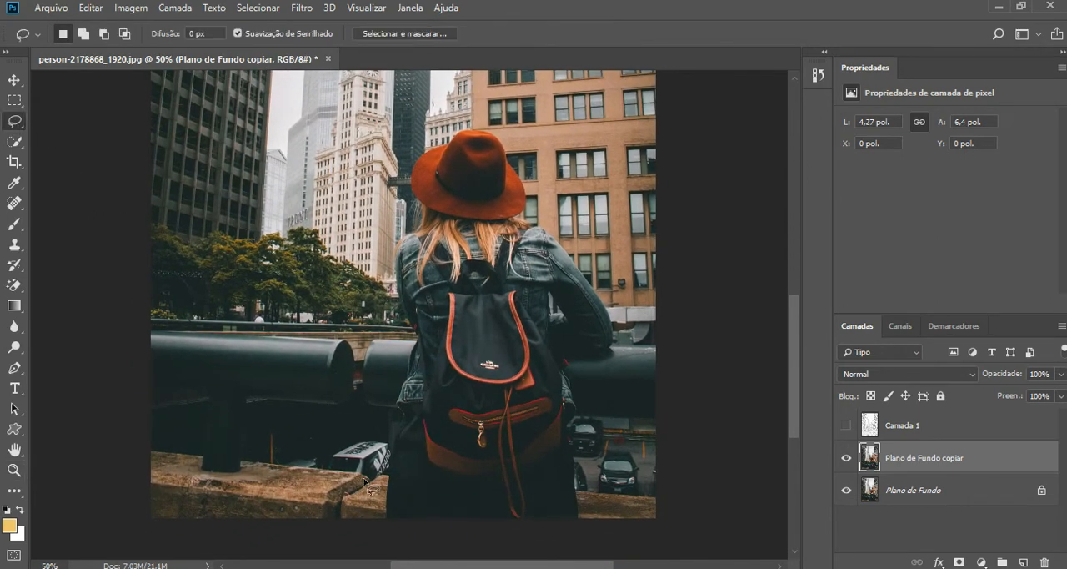
pyautogui.moveTo(387, 513)
pyautogui.mouseDown()
pyautogui.moveTo(397, 396)
pyautogui.moveTo(418, 341)
pyautogui.moveTo(397, 281)
pyautogui.moveTo(397, 246)
pyautogui.moveTo(423, 220)
pyautogui.mouseUp()
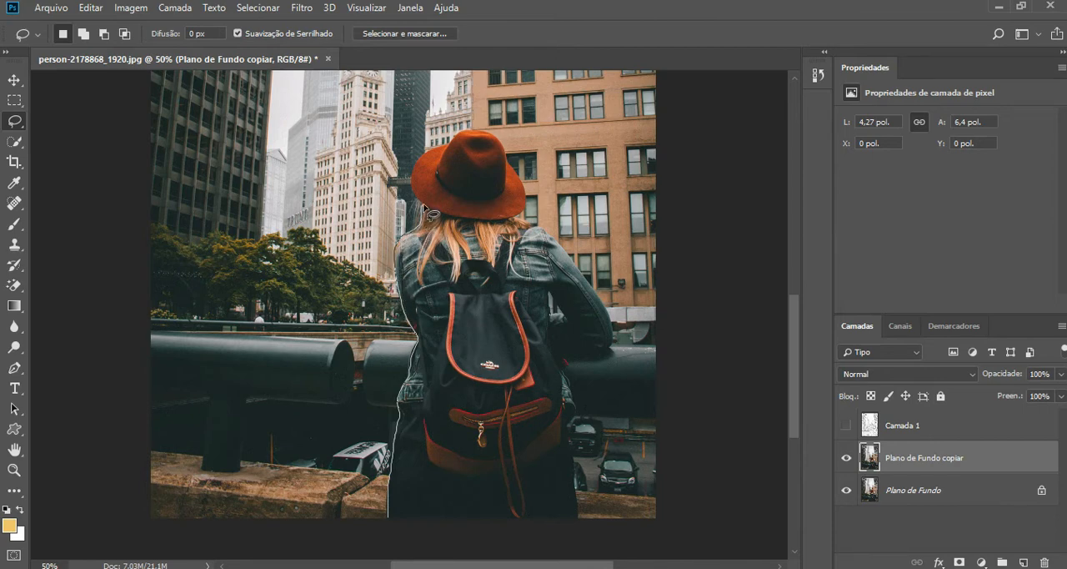
pyautogui.moveTo(424, 203)
pyautogui.mouseDown()
pyautogui.moveTo(420, 159)
pyautogui.moveTo(491, 136)
pyautogui.mouseUp()
pyautogui.moveTo(524, 227)
pyautogui.mouseDown()
pyautogui.moveTo(593, 283)
pyautogui.moveTo(626, 344)
pyautogui.moveTo(621, 362)
pyautogui.moveTo(563, 356)
pyautogui.moveTo(565, 365)
pyautogui.mouseUp()
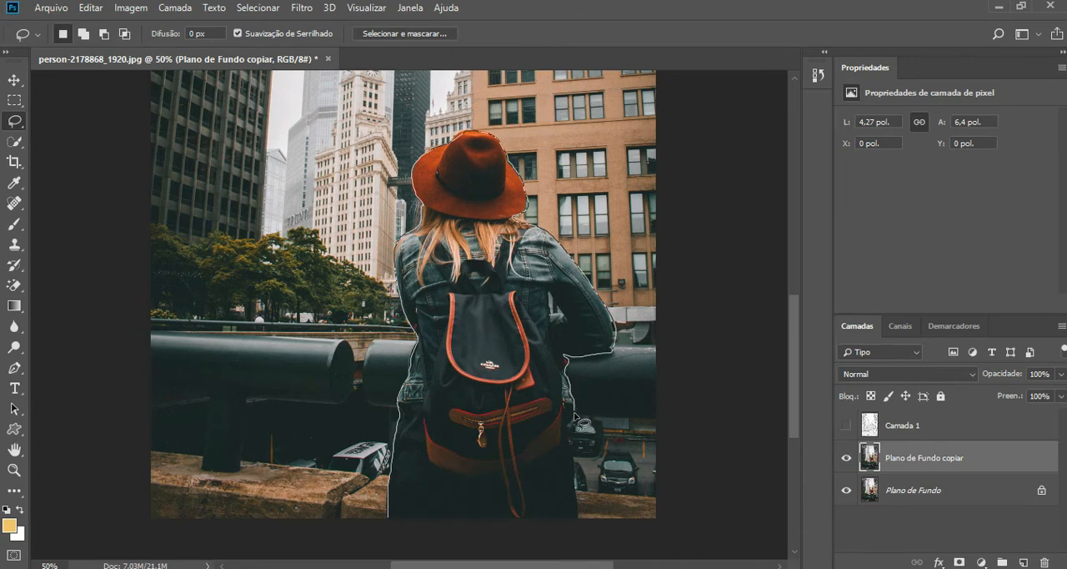
pyautogui.moveTo(570, 426)
pyautogui.mouseDown()
pyautogui.moveTo(578, 525)
pyautogui.moveTo(401, 543)
pyautogui.mouseUp()
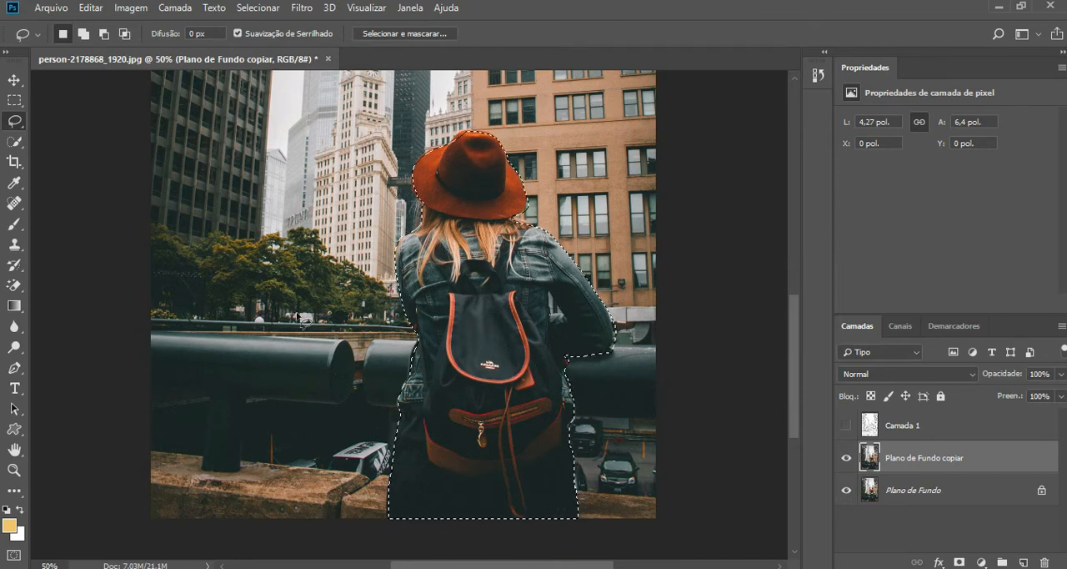
# Step: Tighten the woman's selection around her right elbow and the underside of the sleeve with the Quick Selection tool, subtracting the railing and background
pyautogui.press('z')
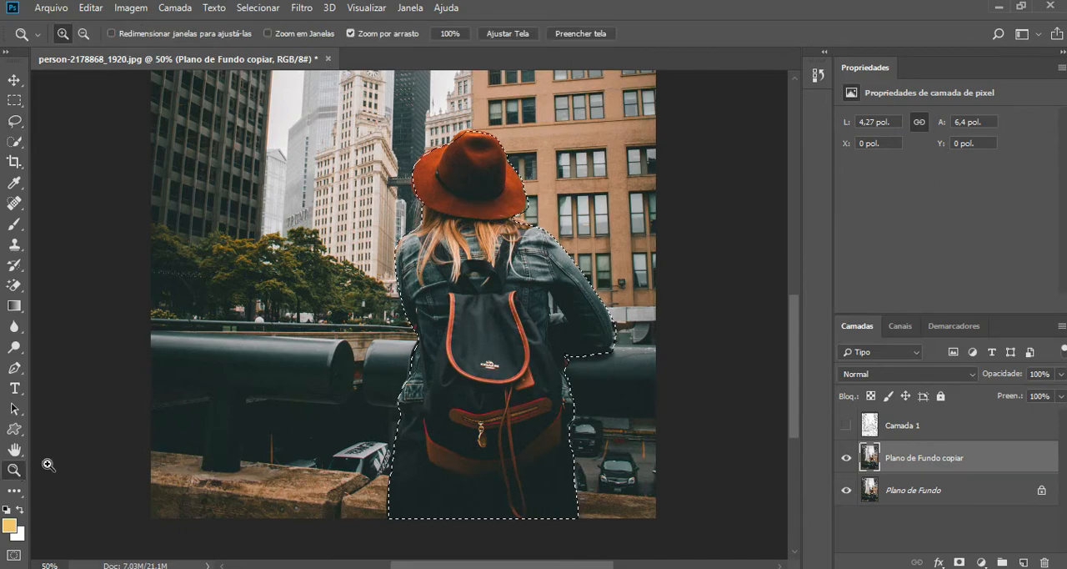
pyautogui.click(612, 339)
pyautogui.click(612, 339)
pyautogui.click(612, 338)
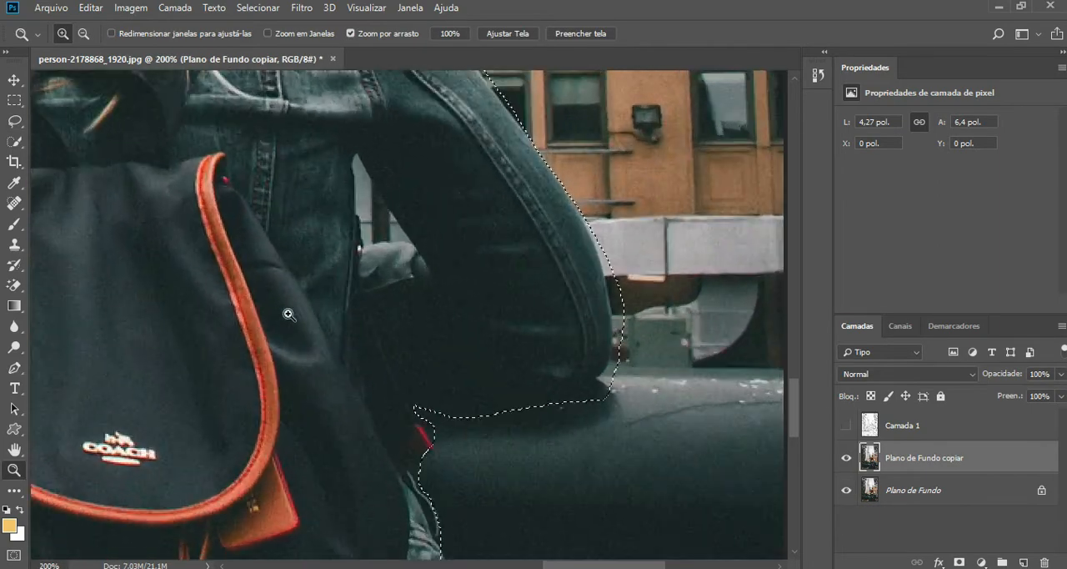
pyautogui.click(14, 141)
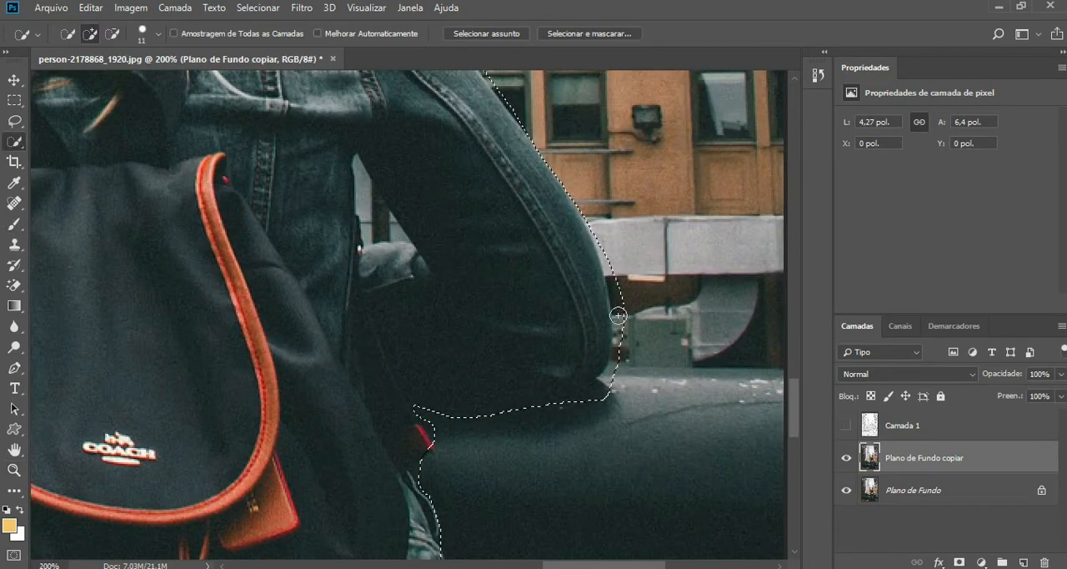
pyautogui.press('alt')
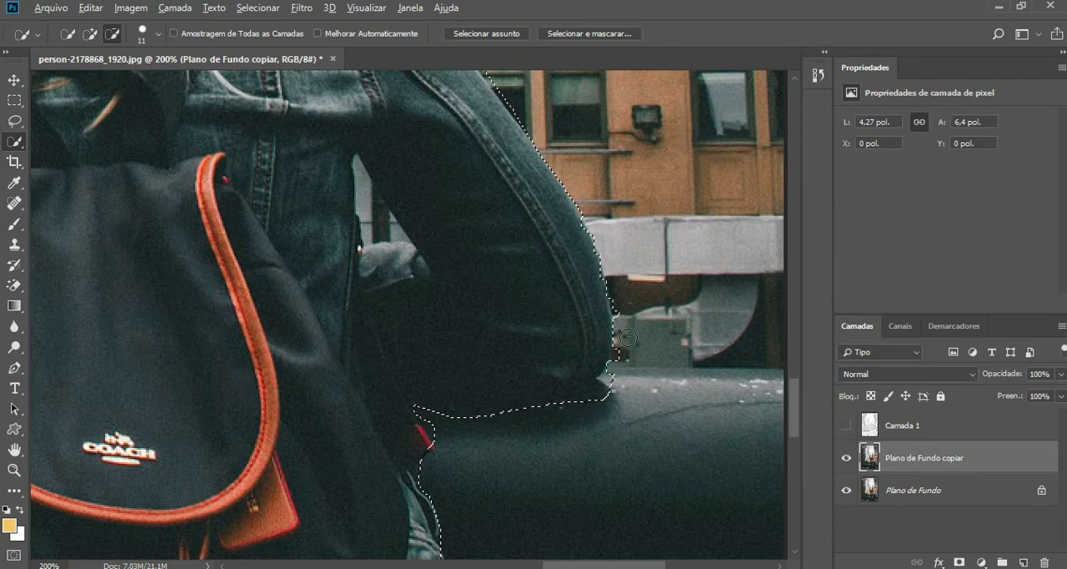
pyautogui.moveTo(625, 313)
pyautogui.mouseDown()
pyautogui.moveTo(625, 354)
pyautogui.moveTo(576, 407)
pyautogui.mouseUp()
pyautogui.click(617, 376)
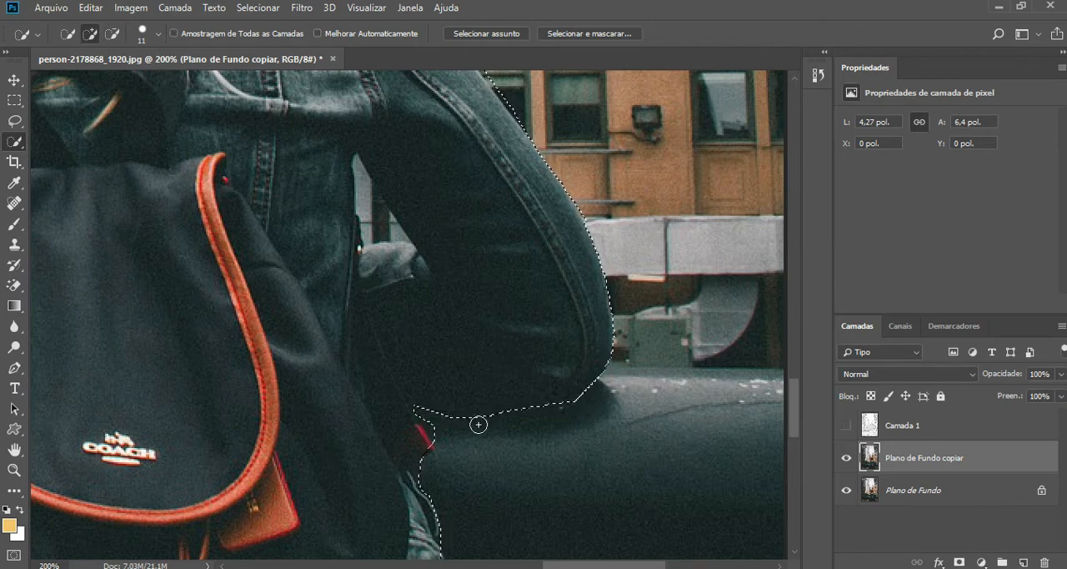
pyautogui.press('alt')
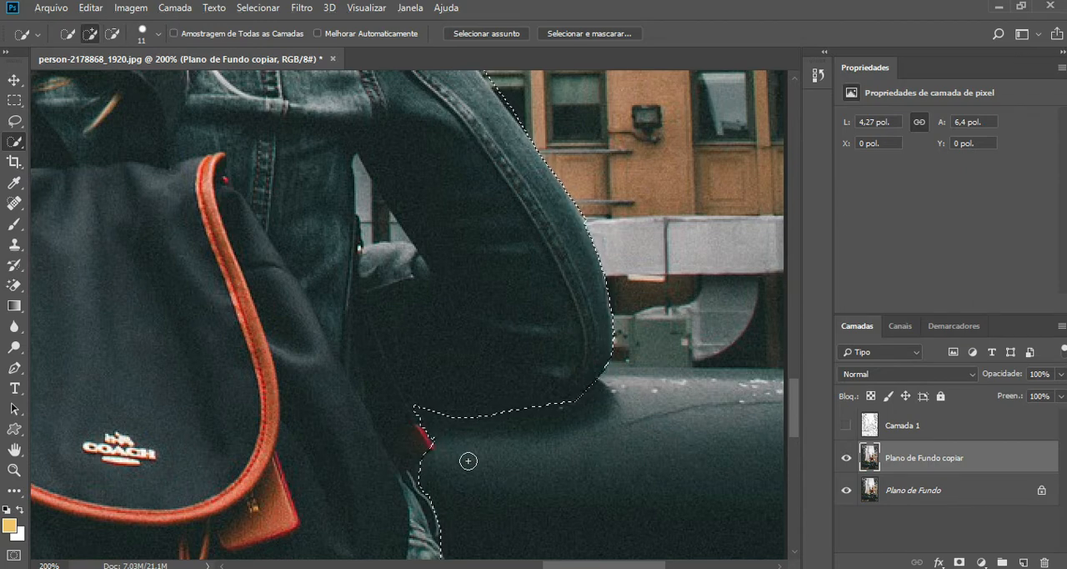
# Step: Fit the selection to the hair and shoulder under the hat's right brim, removing the window and wall area behind them
pyautogui.press('space')
pyautogui.moveTo(550, 307); pyautogui.dragTo(585, 442)
pyautogui.moveTo(466, 218); pyautogui.dragTo(519, 341)
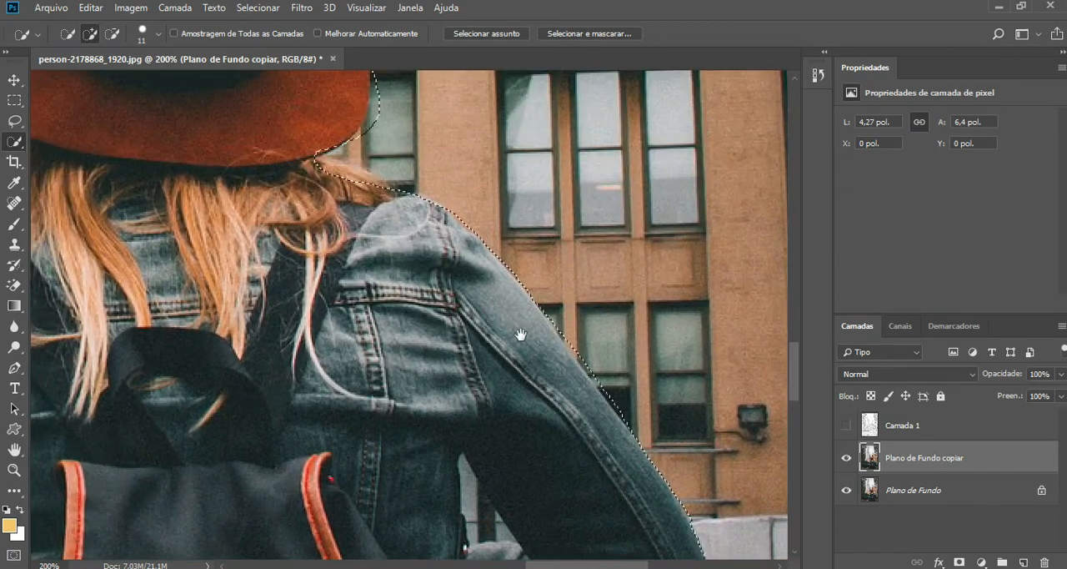
pyautogui.moveTo(465, 245); pyautogui.dragTo(489, 312)
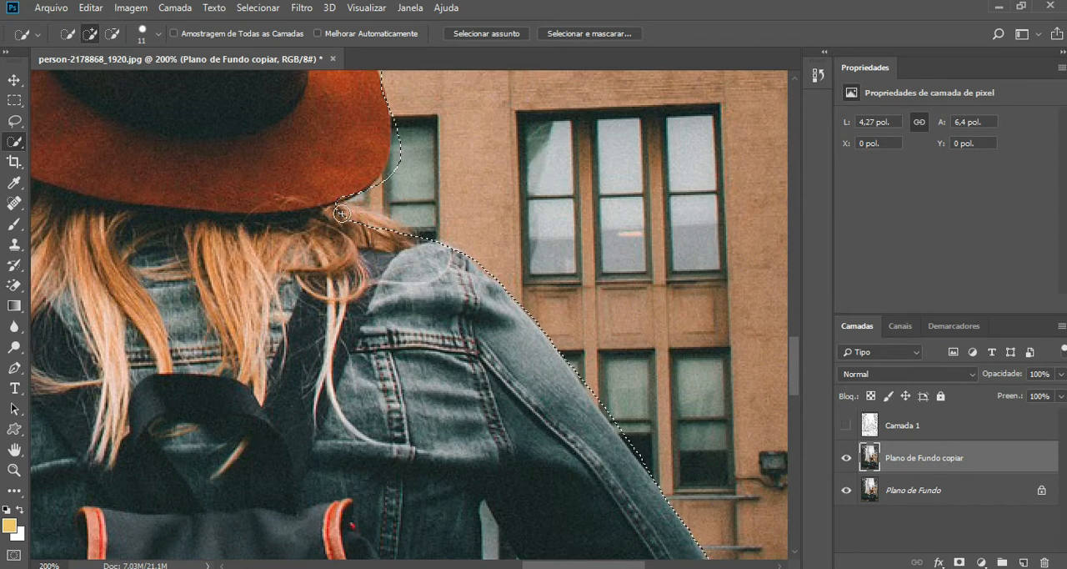
pyautogui.press('alt')
pyautogui.moveTo(346, 216); pyautogui.dragTo(363, 222)
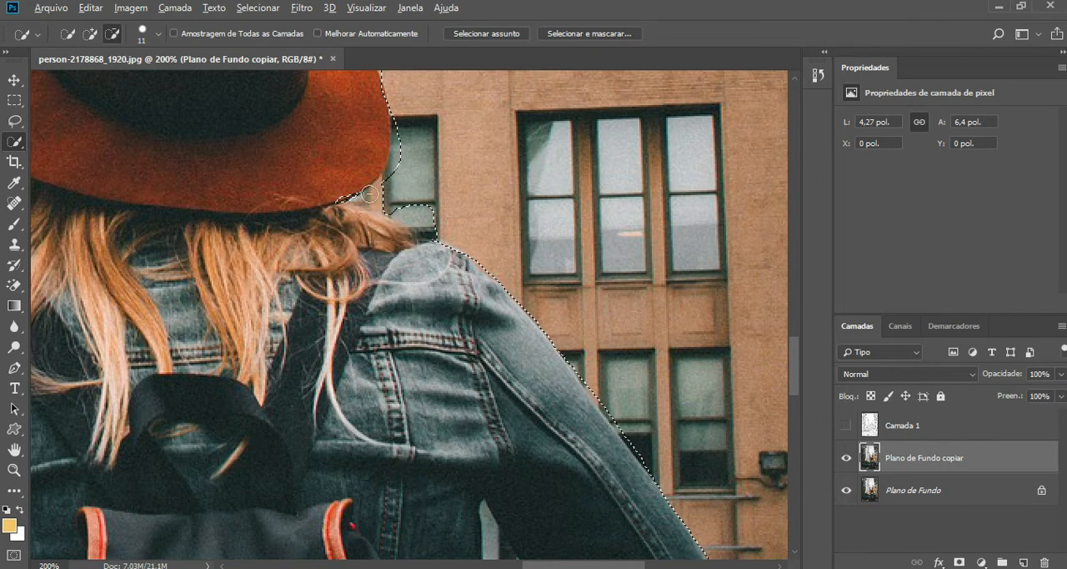
pyautogui.press('alt')
pyautogui.click(360, 185)
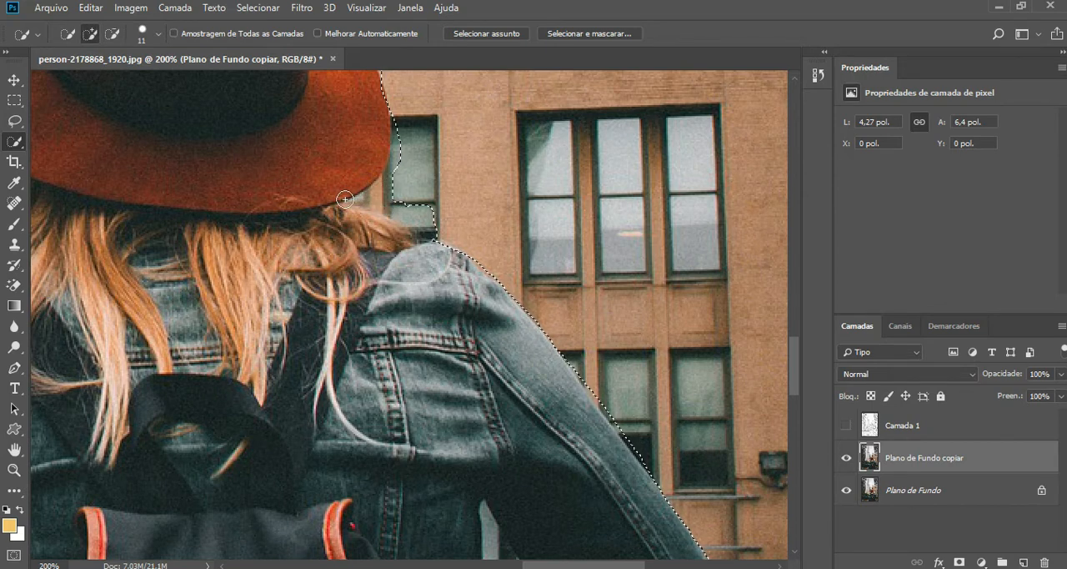
pyautogui.press('alt')
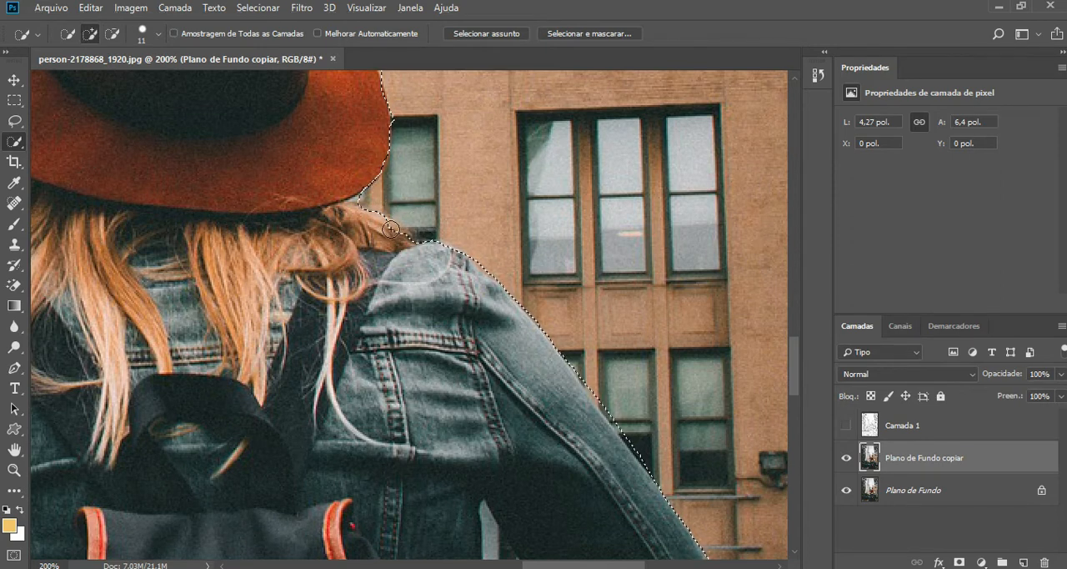
# Step: Refine the selection along the hat's crown and right brim, following the felt edge and excluding the building
pyautogui.press('space')
pyautogui.moveTo(427, 184); pyautogui.dragTo(501, 250)
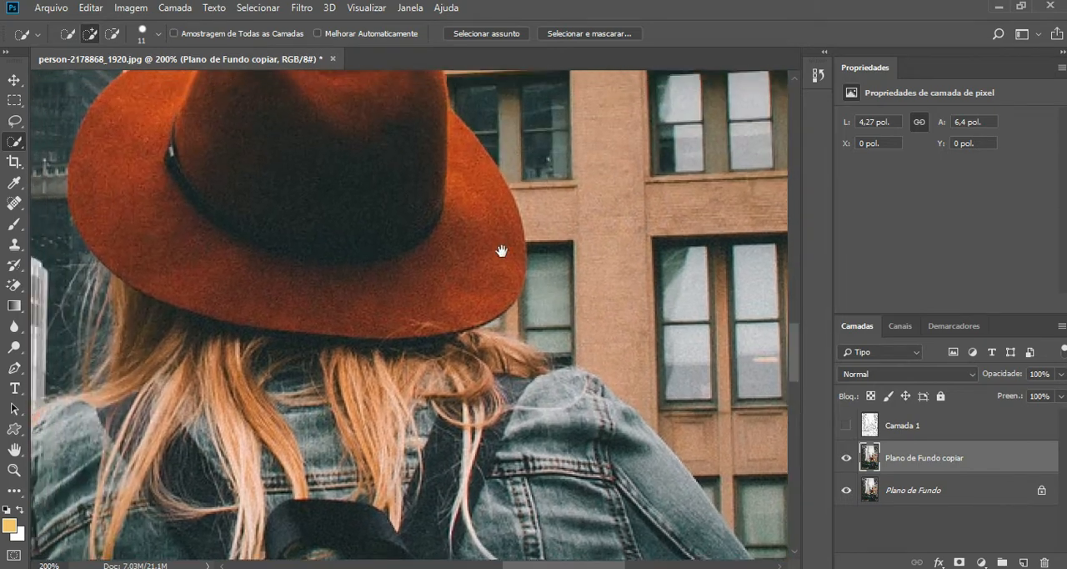
pyautogui.moveTo(416, 155)
pyautogui.mouseDown()
pyautogui.moveTo(439, 231)
pyautogui.moveTo(484, 278)
pyautogui.mouseUp()
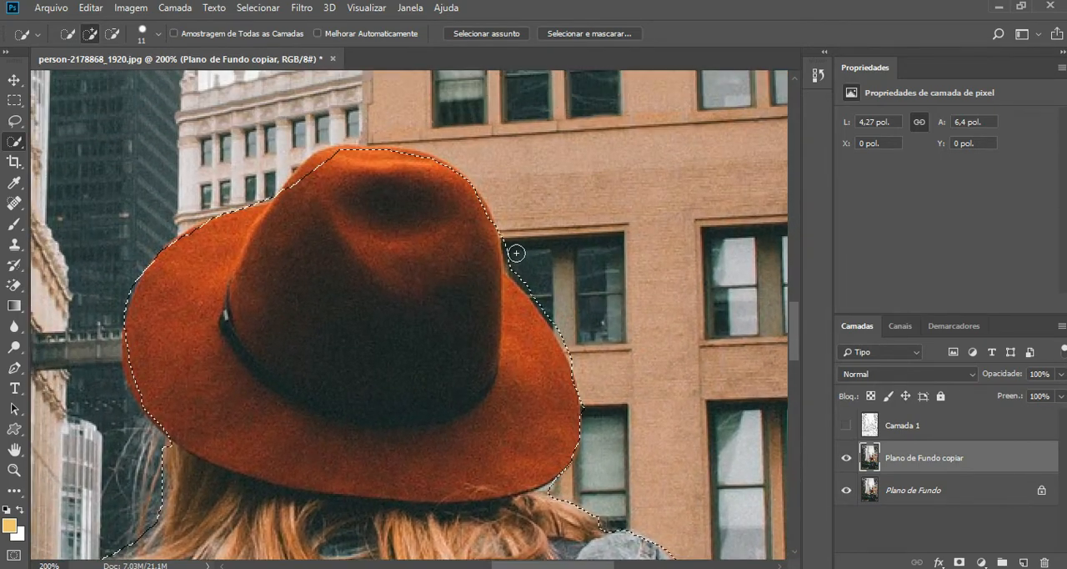
pyautogui.press('alt')
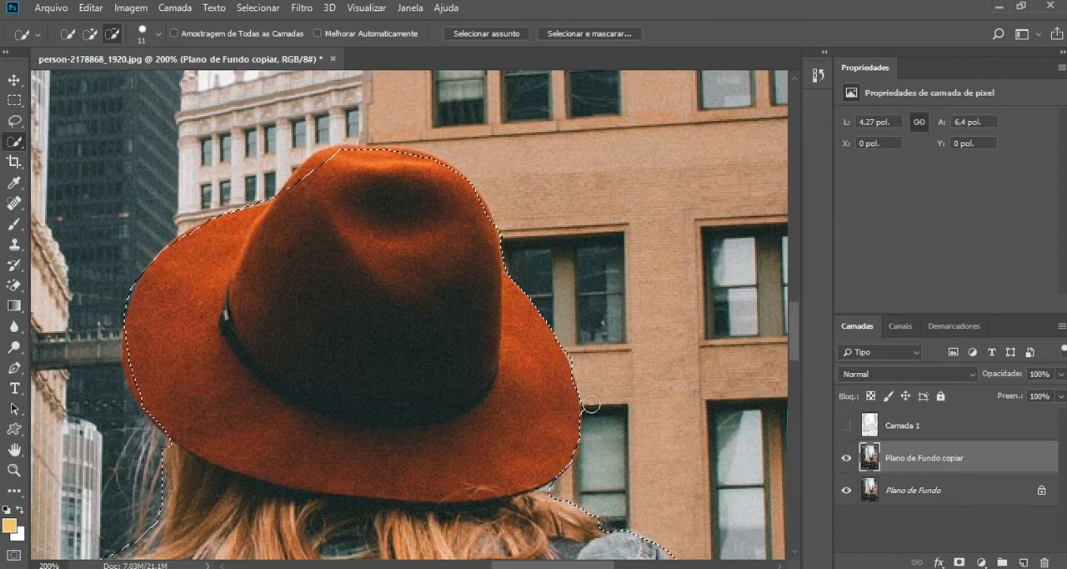
pyautogui.moveTo(389, 178)
pyautogui.mouseDown()
pyautogui.moveTo(514, 238)
pyautogui.moveTo(436, 253)
pyautogui.moveTo(425, 274)
pyautogui.mouseUp()
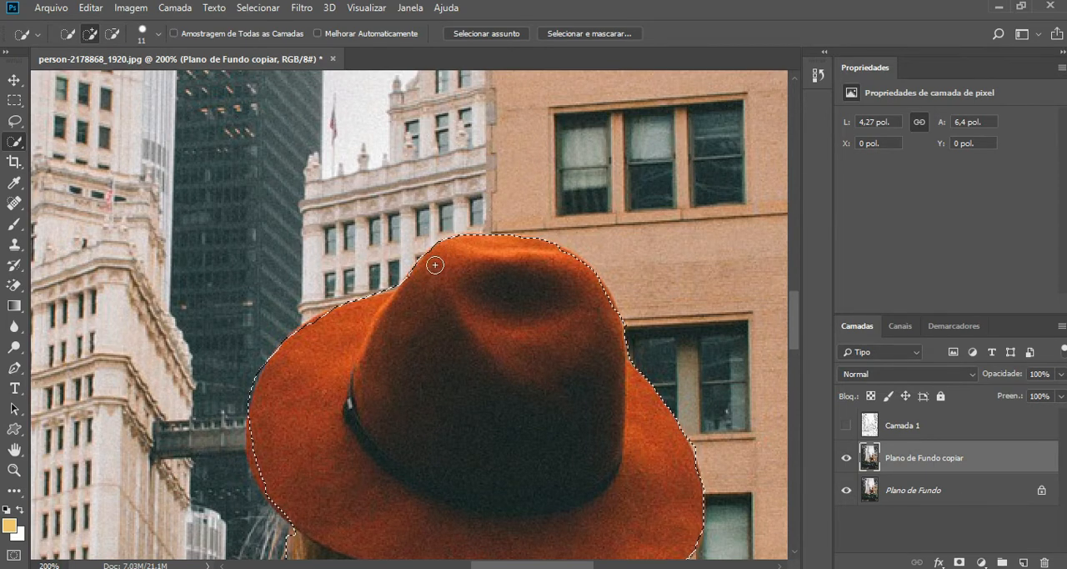
# Step: Correct the selection along the hat's left brim and over the left shoulder, subtracting the background buildings
pyautogui.moveTo(422, 303); pyautogui.dragTo(538, 215)
pyautogui.moveTo(437, 321); pyautogui.dragTo(478, 251)
pyautogui.moveTo(417, 303); pyautogui.dragTo(418, 293)
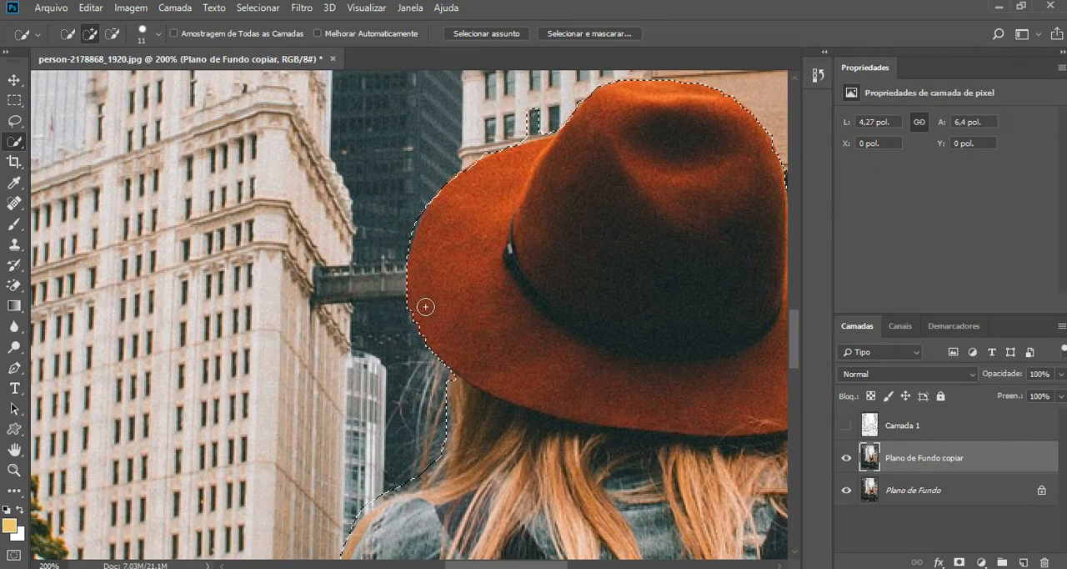
pyautogui.moveTo(480, 371); pyautogui.dragTo(551, 276)
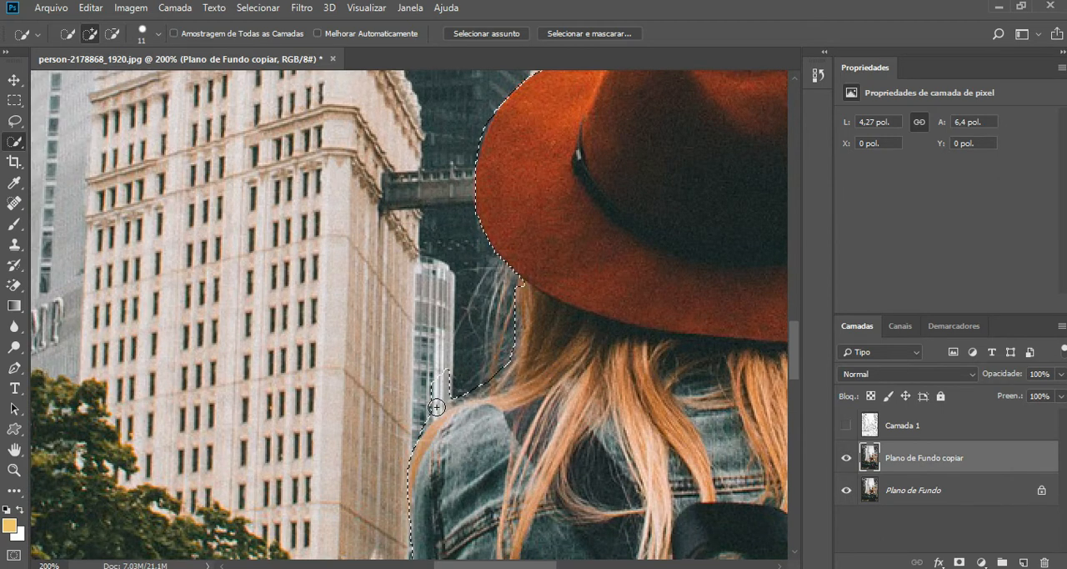
pyautogui.press('alt')
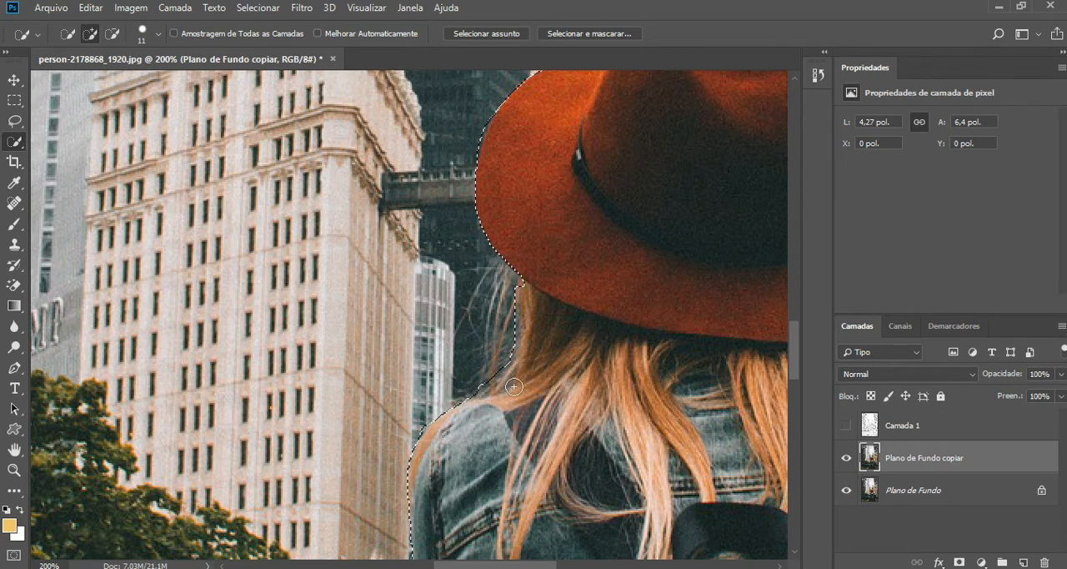
# Step: Refine the selection down the left side of the jacket and subtract the dark background just below the jacket's hem
pyautogui.moveTo(517, 378); pyautogui.dragTo(551, 254)
pyautogui.moveTo(532, 369); pyautogui.dragTo(499, 282)
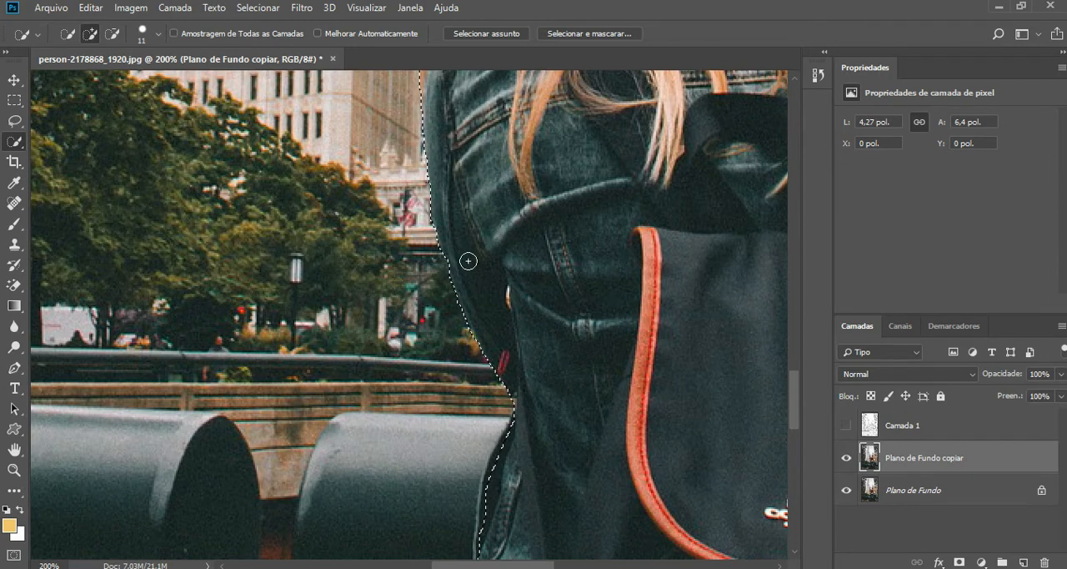
pyautogui.moveTo(534, 293); pyautogui.dragTo(519, 240)
pyautogui.moveTo(543, 332); pyautogui.dragTo(520, 233)
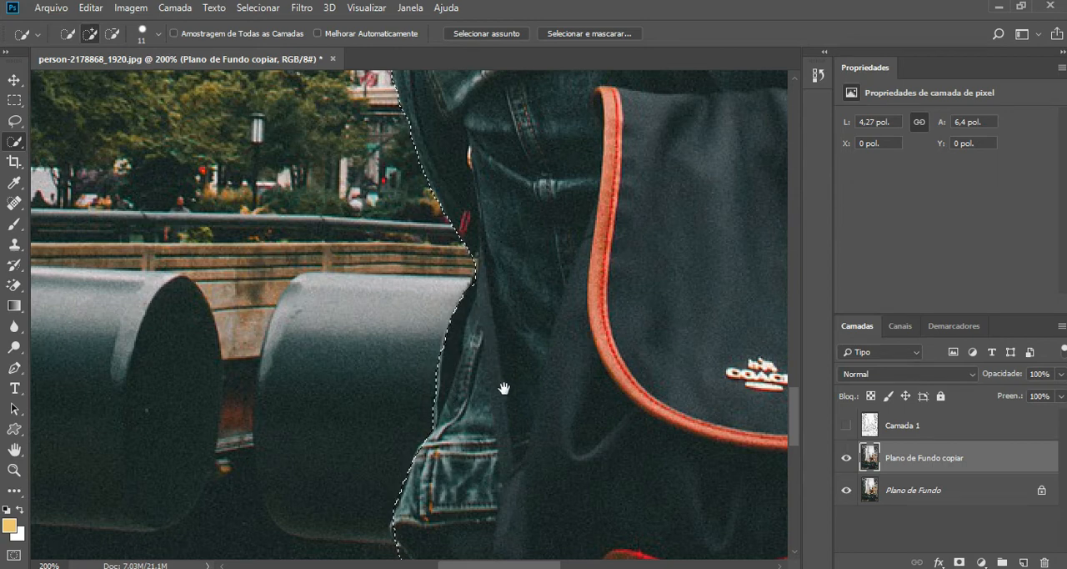
pyautogui.scroll(-5, 501, 367)
pyautogui.scroll(-1, 453, 318)
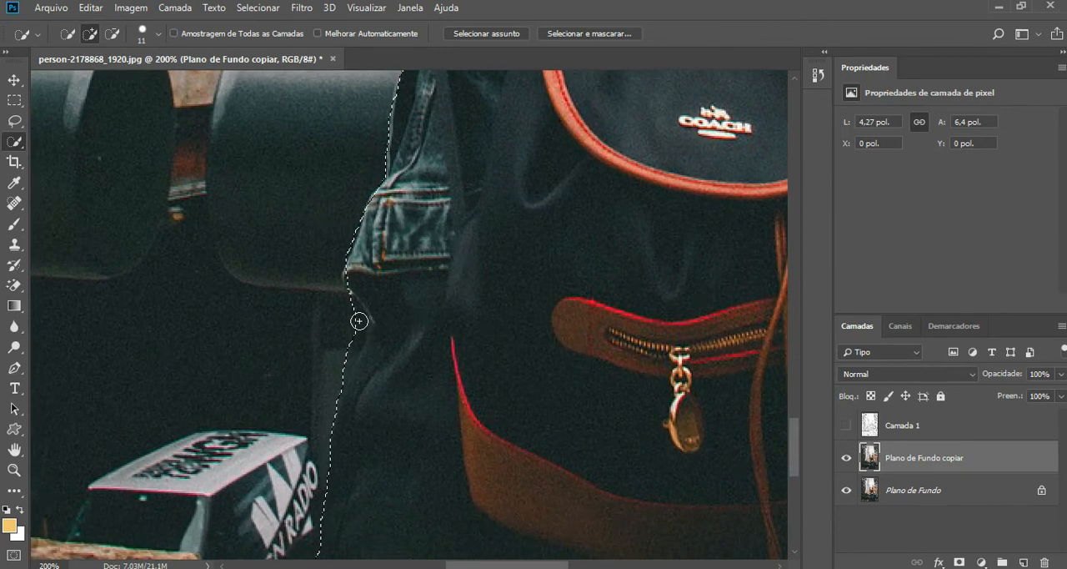
pyautogui.press('alt')
pyautogui.moveTo(356, 318); pyautogui.dragTo(343, 362)
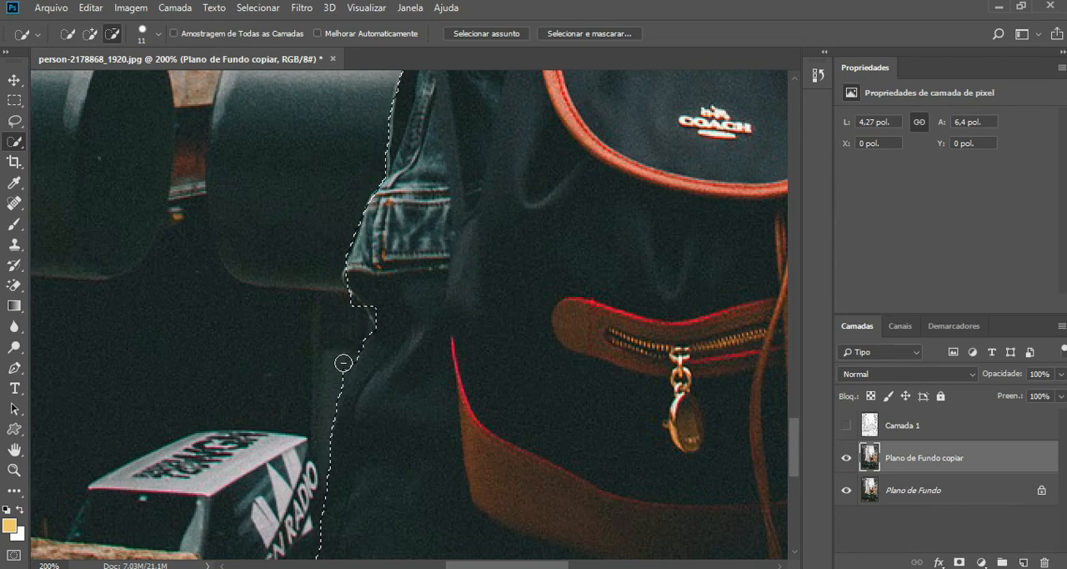
pyautogui.click(377, 321)
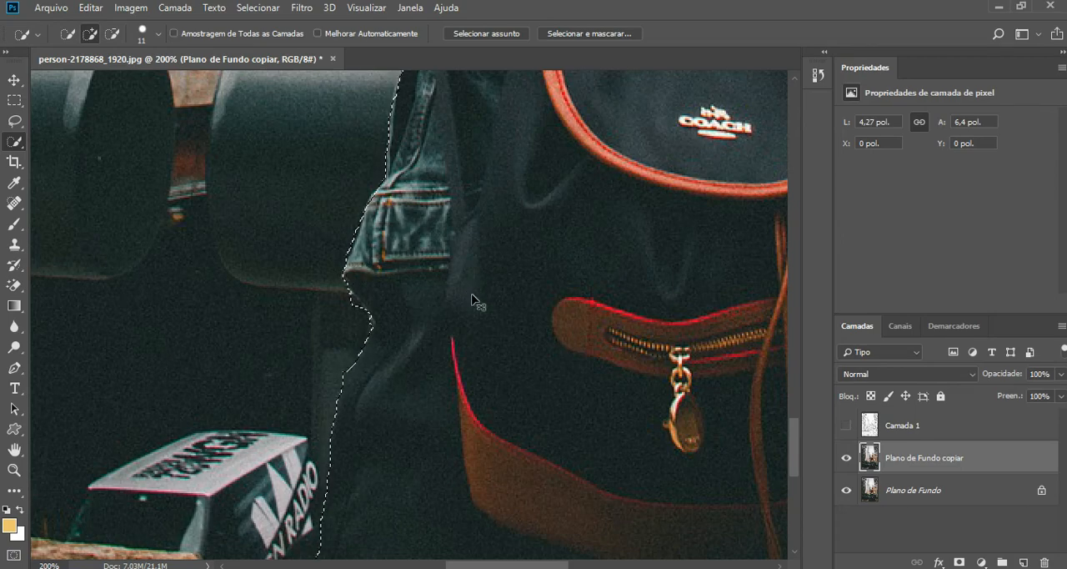
# Step: Show Camada 1 and add a layer mask that hides the selected woman's area, then compare with the layer's visibility off and on
pyautogui.hotkey('ctrl', '0')
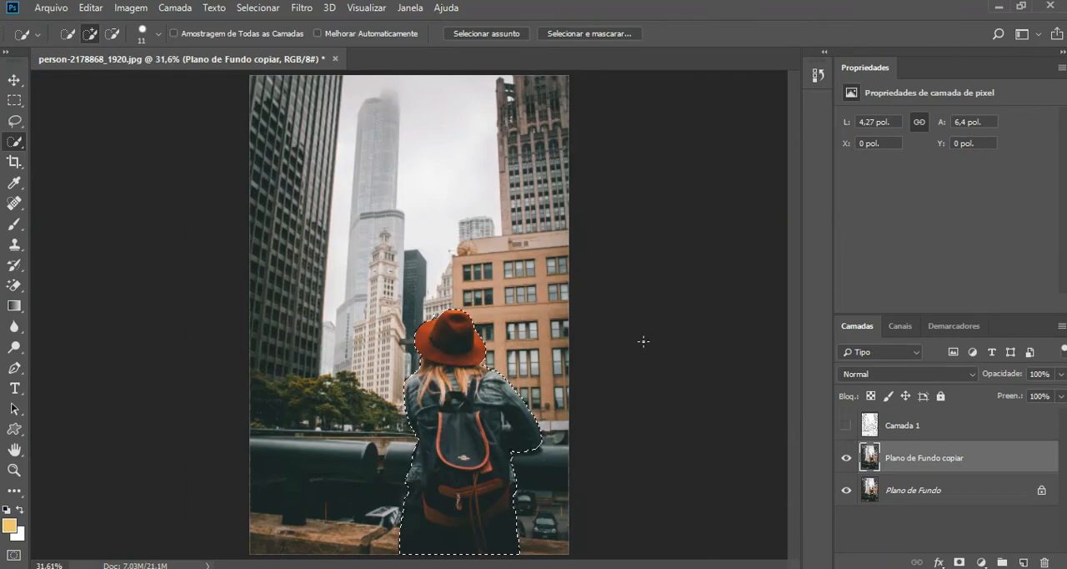
pyautogui.click(846, 425)
pyautogui.click(904, 427)
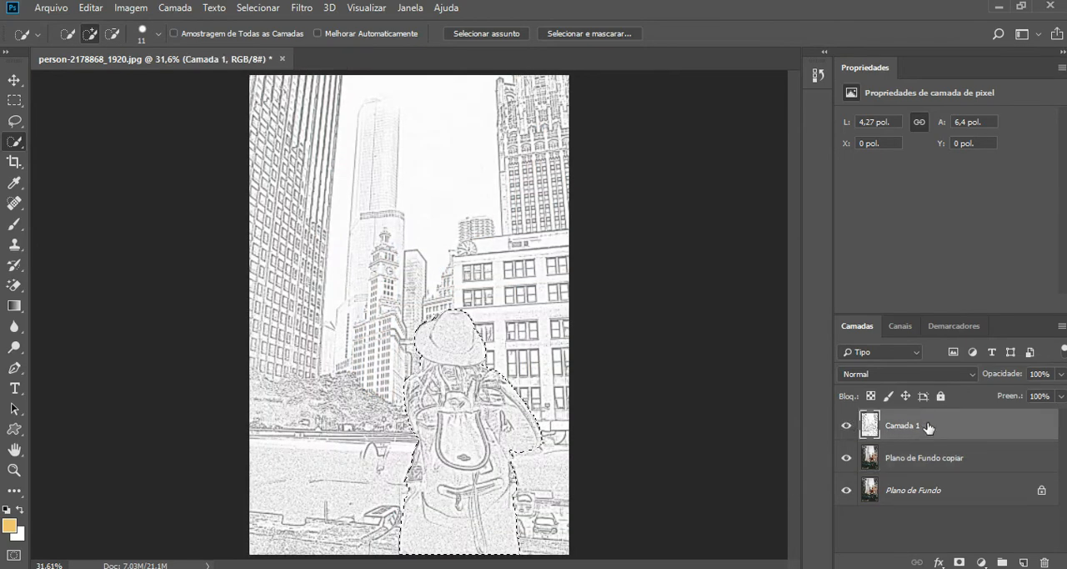
pyautogui.click(958, 563)
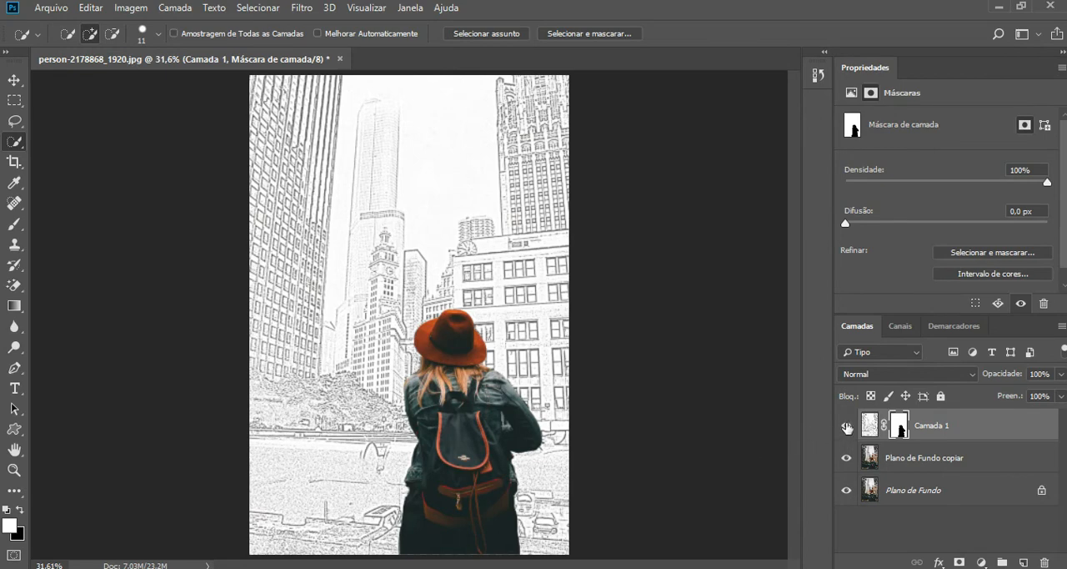
pyautogui.click(846, 427)
pyautogui.click(846, 428)
# Step: Refine Camada 1's mask with Suave 10, Difusão 1,0 px, Contraste 10%, Deslocar aresta -10% and Descontaminar cores, output to a new layer with layer mask
pyautogui.doubleClick(899, 426)
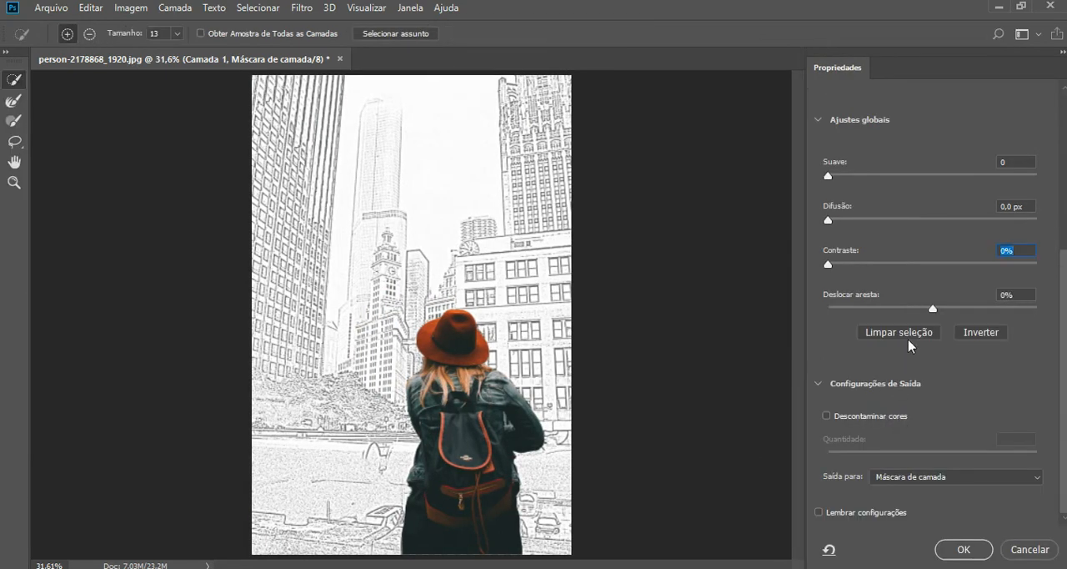
pyautogui.click(827, 415)
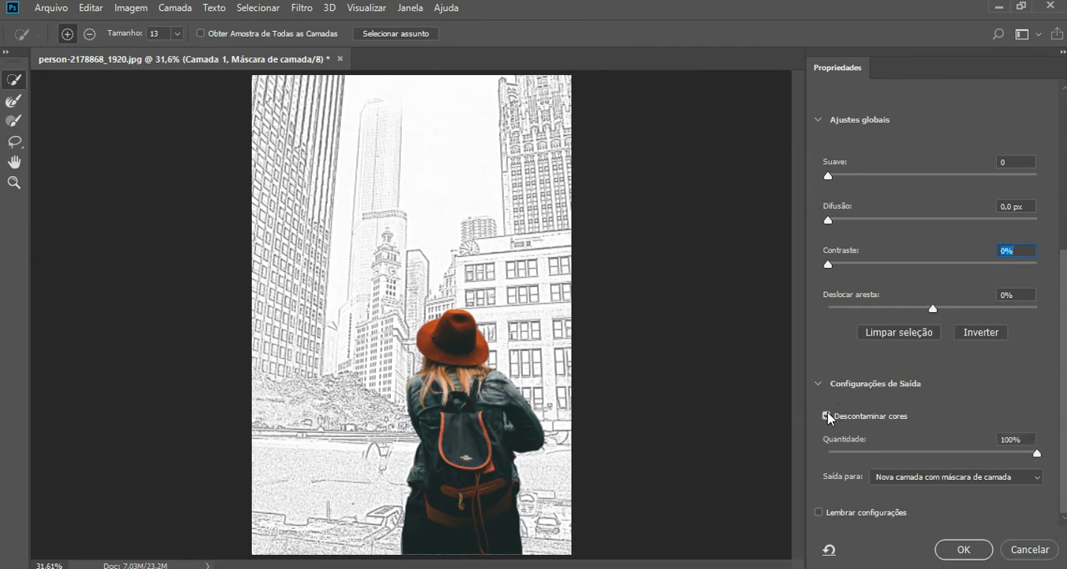
pyautogui.click(931, 308)
pyautogui.click(828, 177)
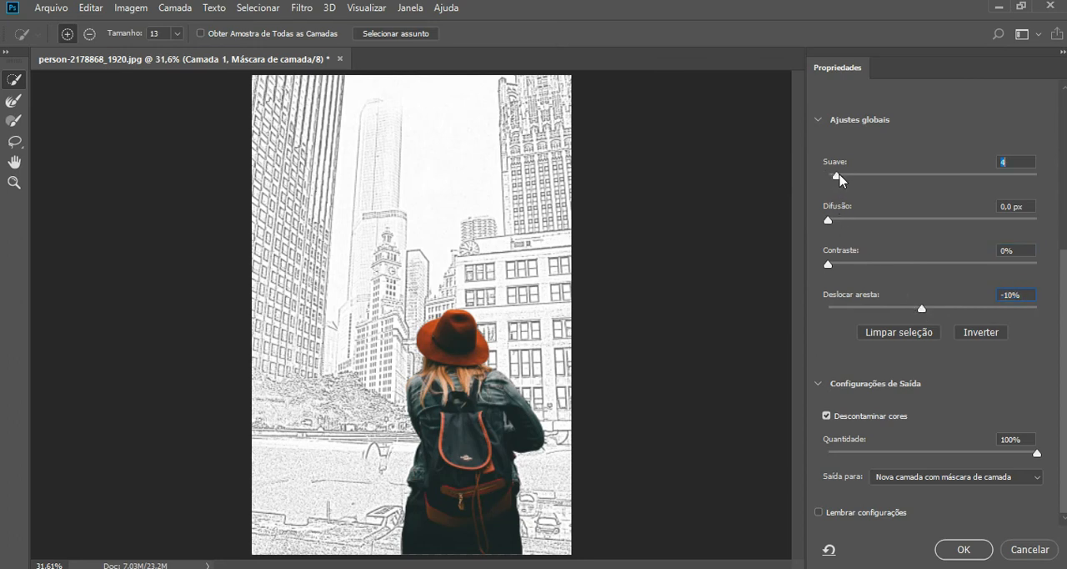
pyautogui.click(830, 220)
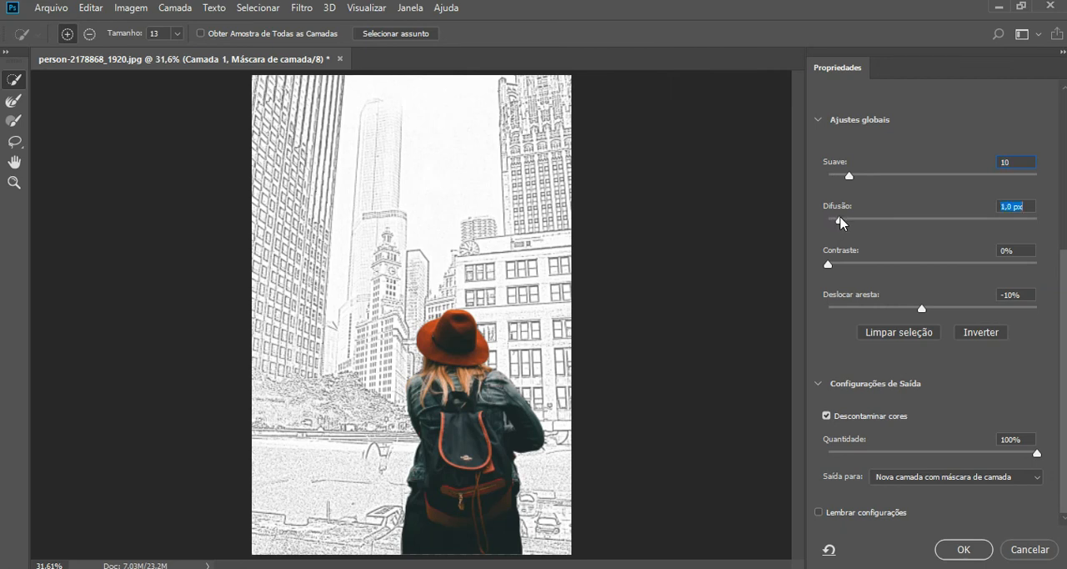
pyautogui.click(830, 265)
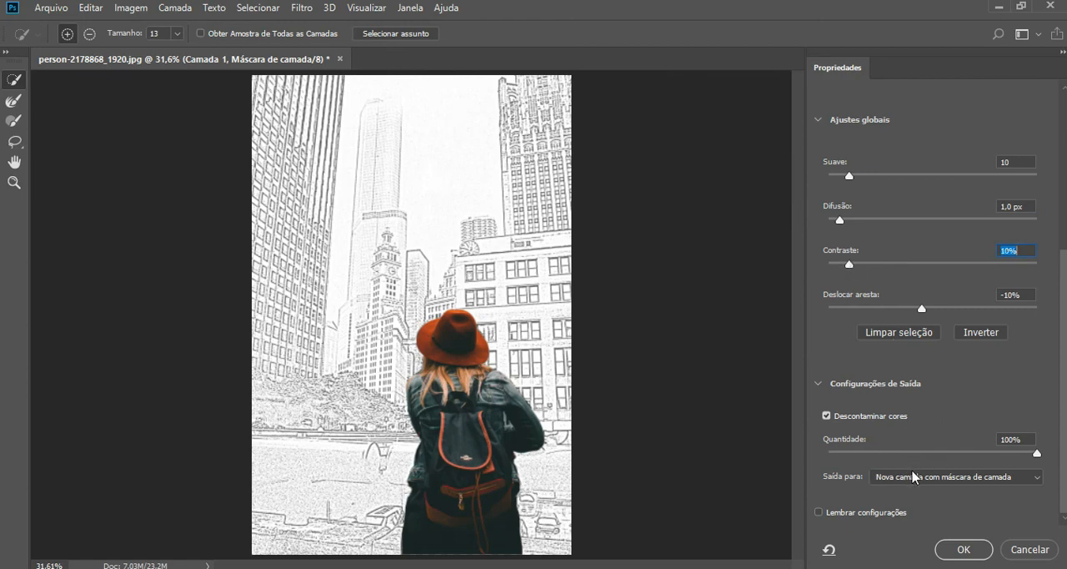
pyautogui.click(973, 553)
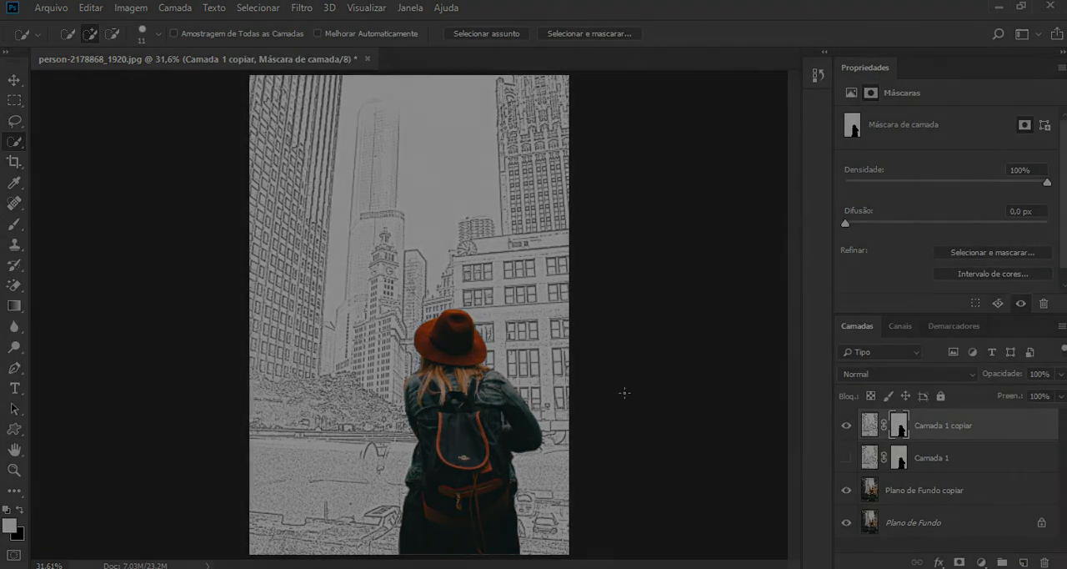